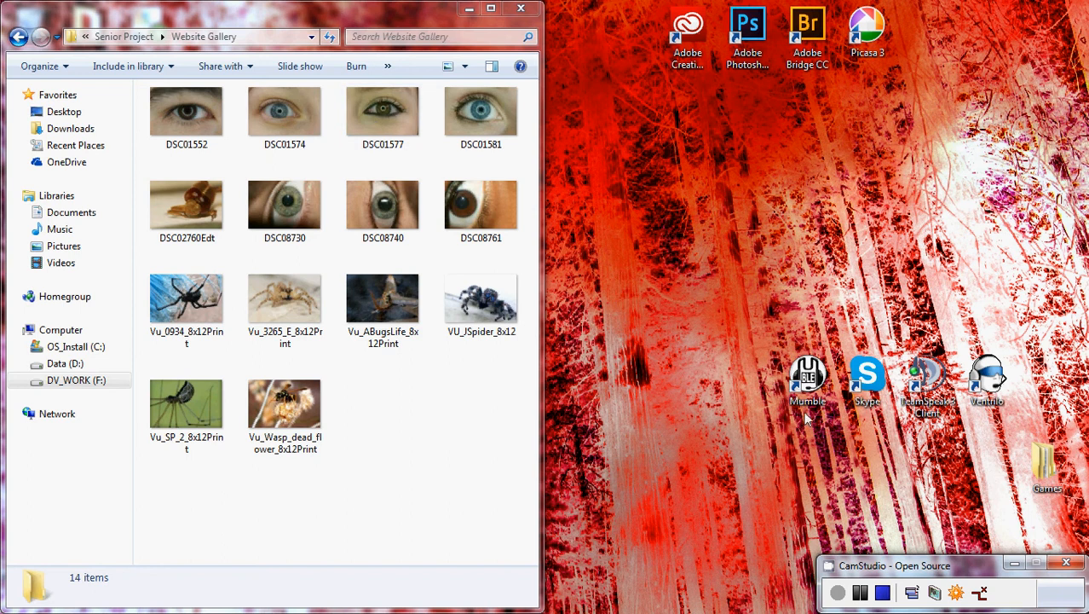
Open the photo DSC01581 from the Website Gallery folder in Picasa 3.
left_click(740, 50)
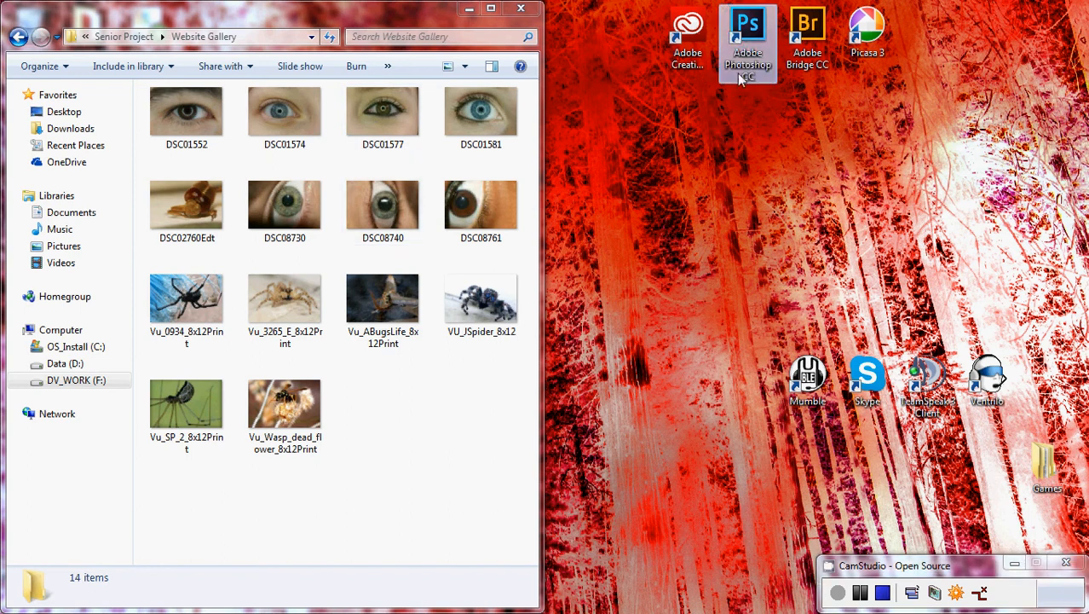
left_click(737, 184)
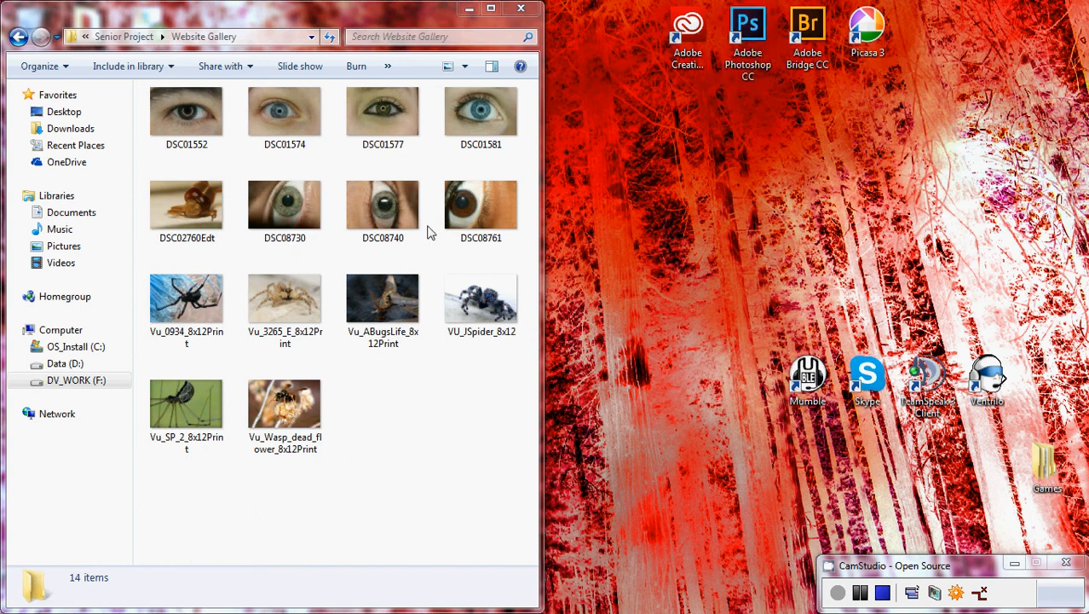
left_click_drag(481, 116, 746, 57)
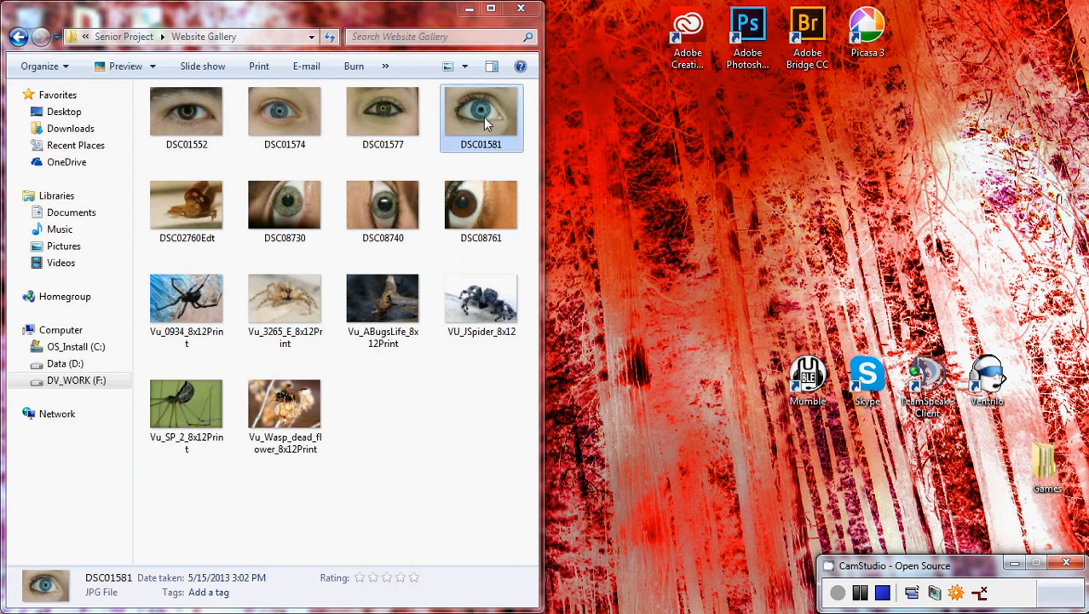
left_click(853, 51)
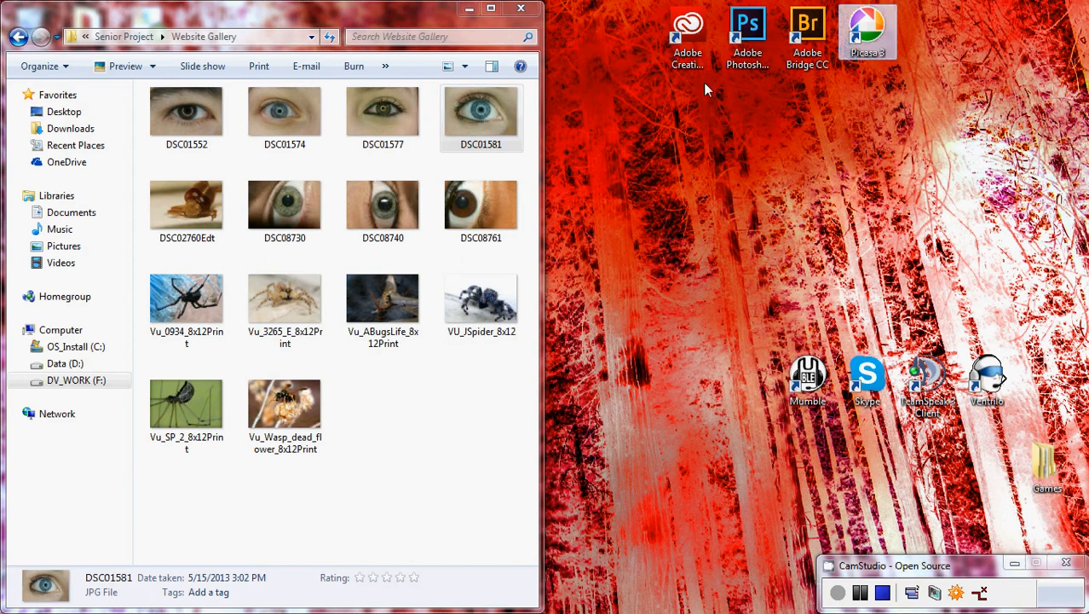
left_click_drag(512, 121, 868, 36)
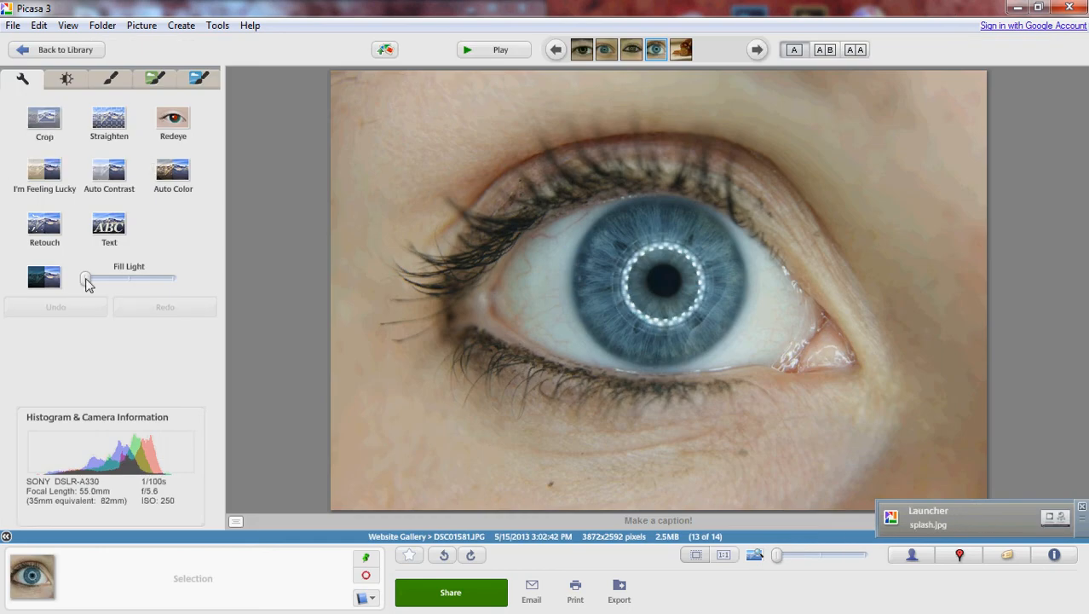
Crop the photo to the 5 x 7 Large print ratio, trimming its outer edges while keeping the whole eye in the frame.
mouse_move(85, 284)
left_mouse_down()
mouse_move(195, 290)
mouse_move(85, 277)
mouse_move(137, 287)
mouse_move(101, 291)
left_mouse_up()
left_click(47, 126)
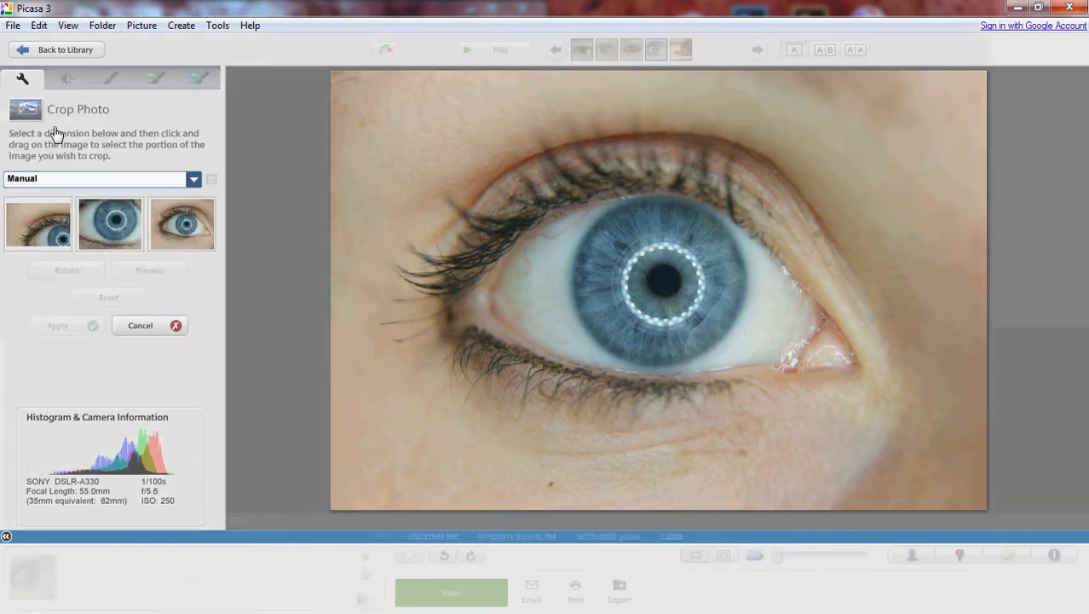
left_click(71, 178)
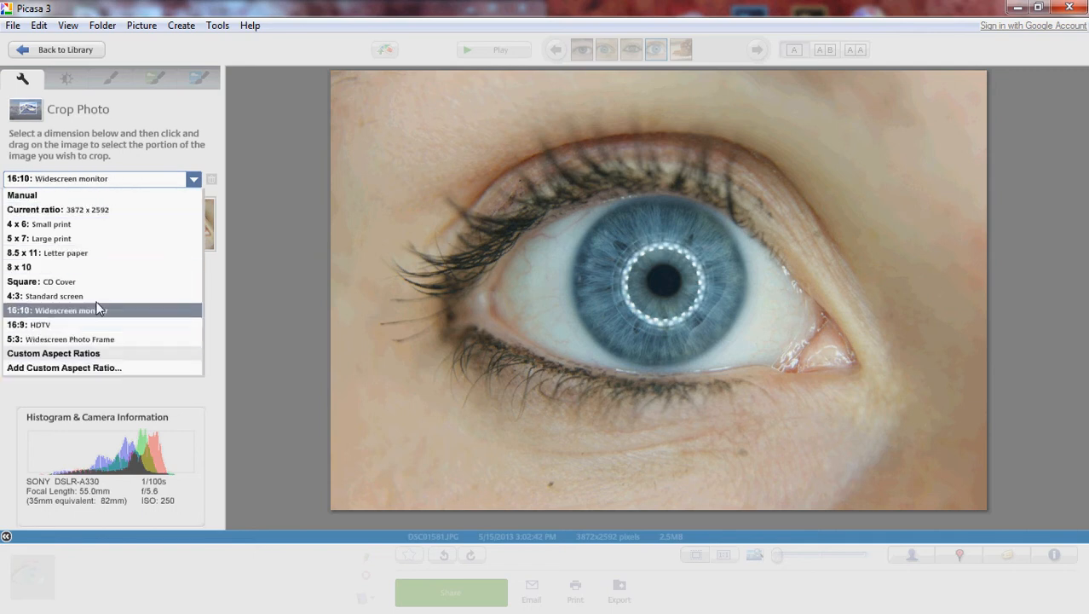
left_click(46, 239)
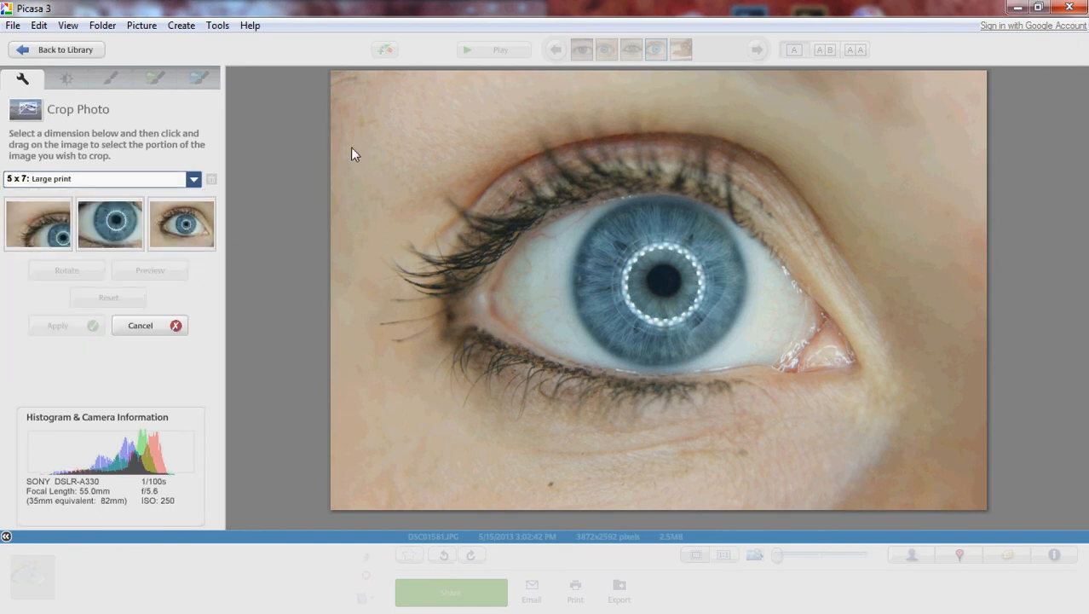
left_click(213, 242)
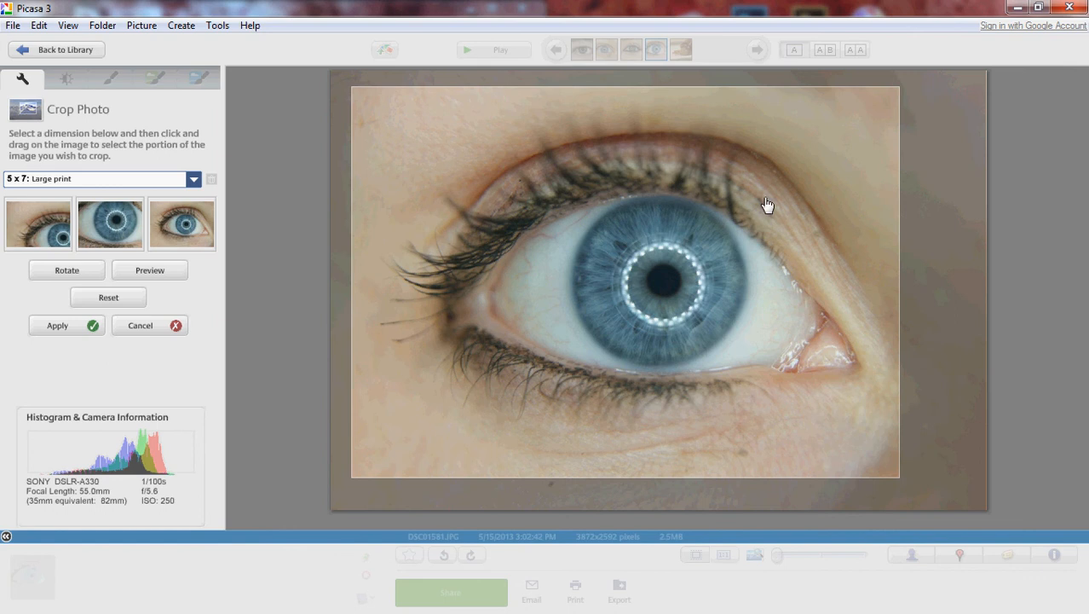
left_click_drag(766, 204, 785, 221)
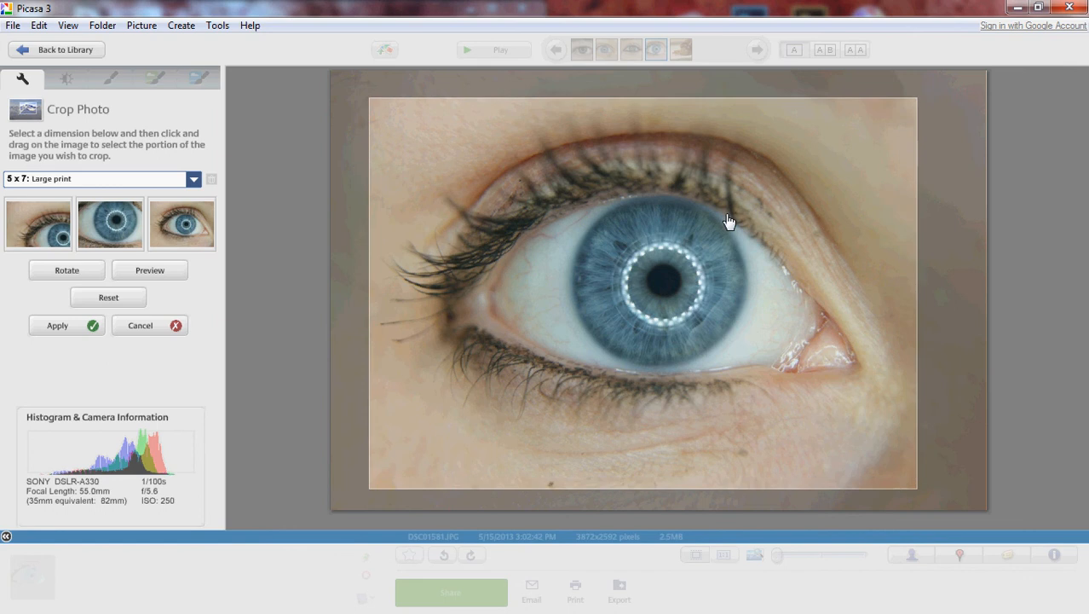
left_click(67, 333)
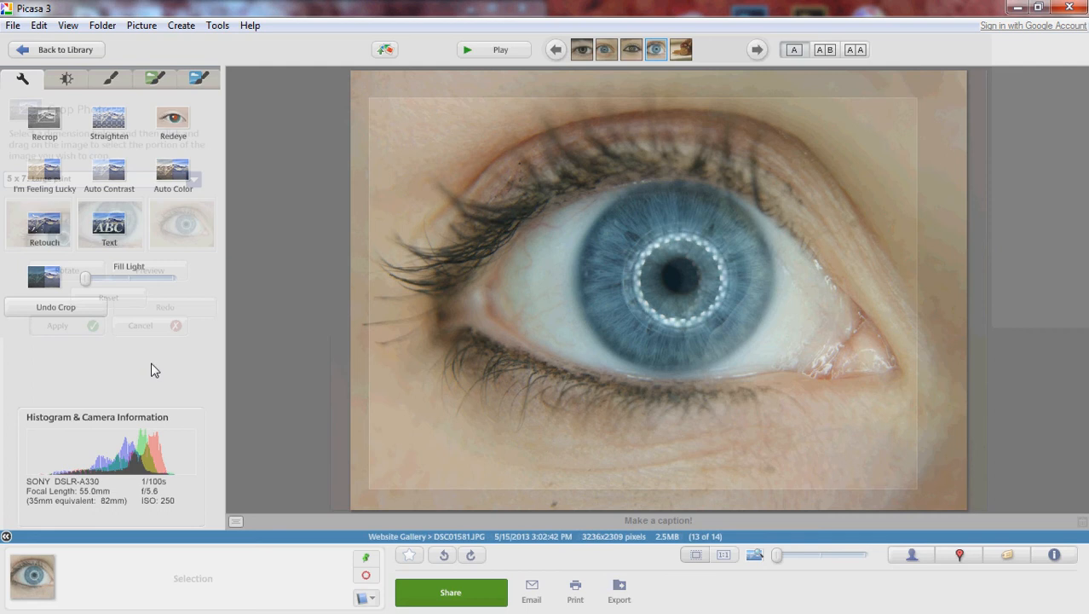
Try tilting the cropped photo with Straighten and cancel the rotation.
left_click(111, 126)
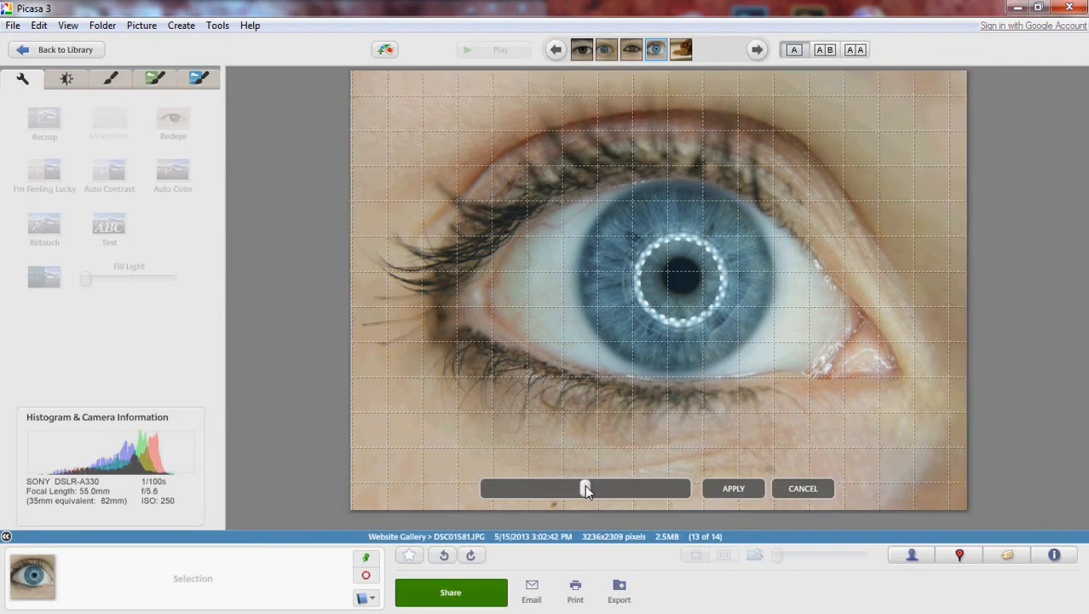
left_click_drag(584, 488, 545, 487)
left_click(801, 491)
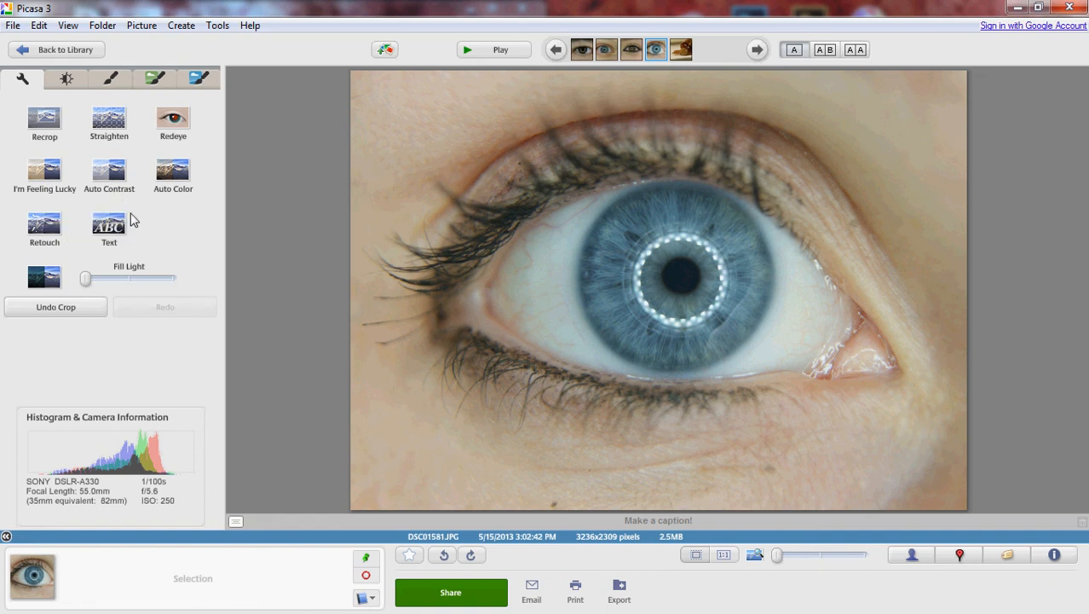
Try the Retouch tool with a larger brush size and cancel without patching anything.
left_click(48, 235)
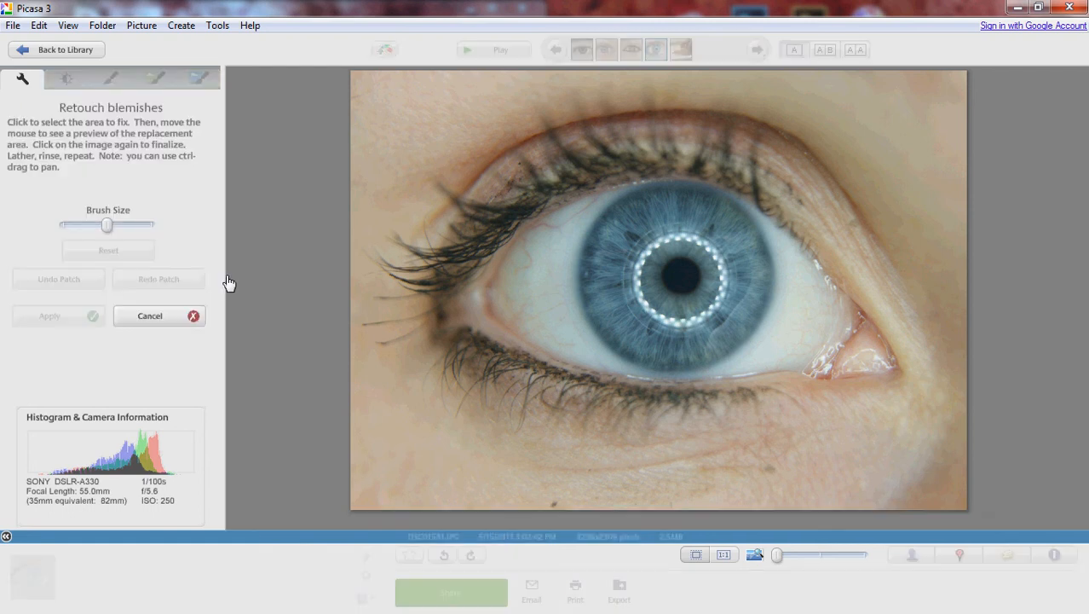
left_click_drag(106, 226, 129, 230)
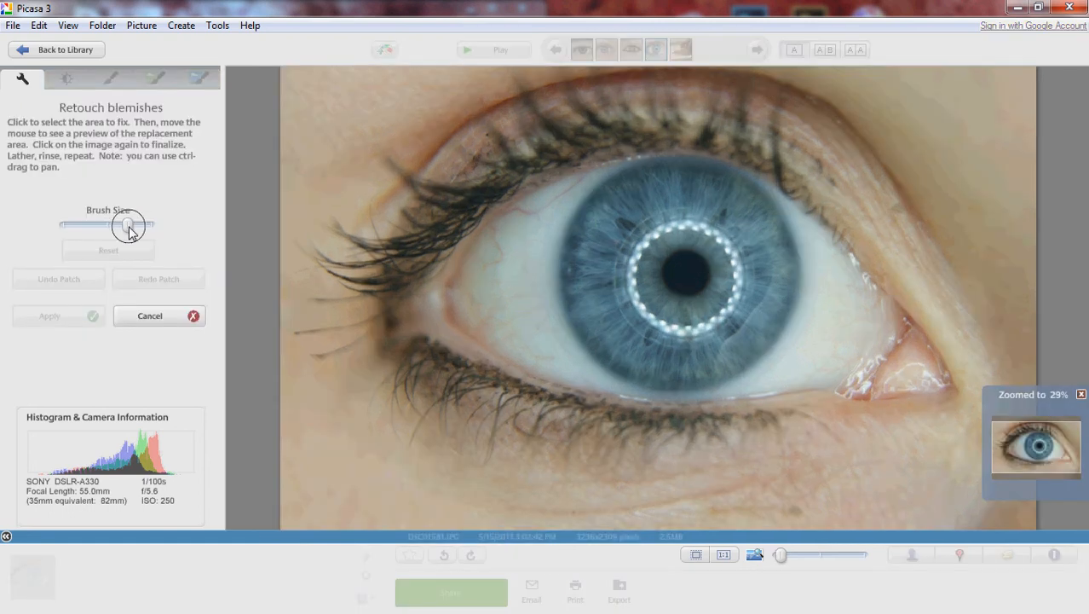
left_click(152, 315)
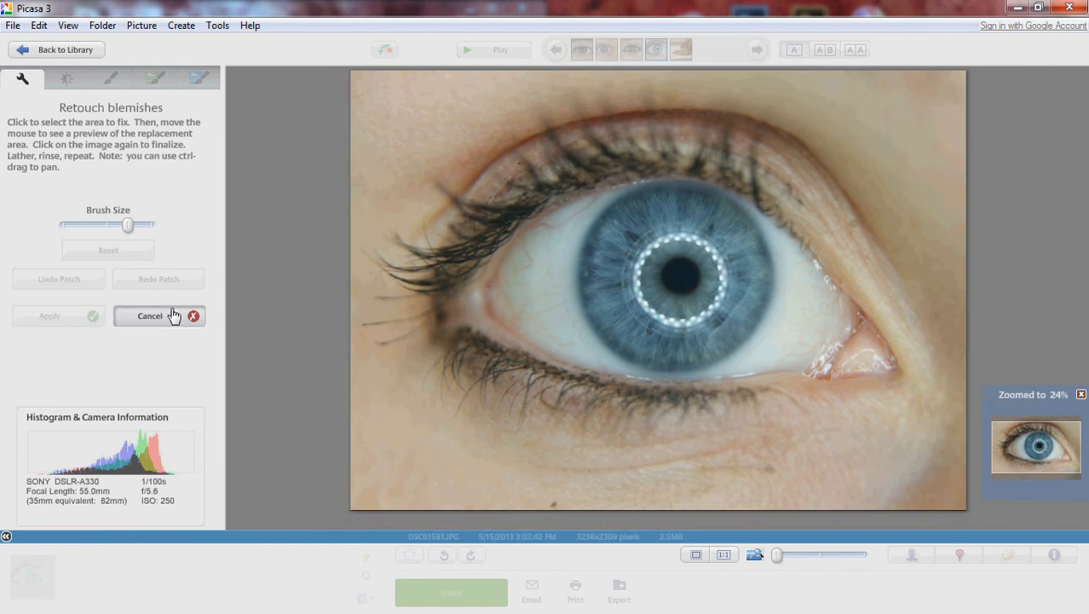
Try placing the test text "aszfcsd" over the upper lashes and erase it.
left_click(109, 226)
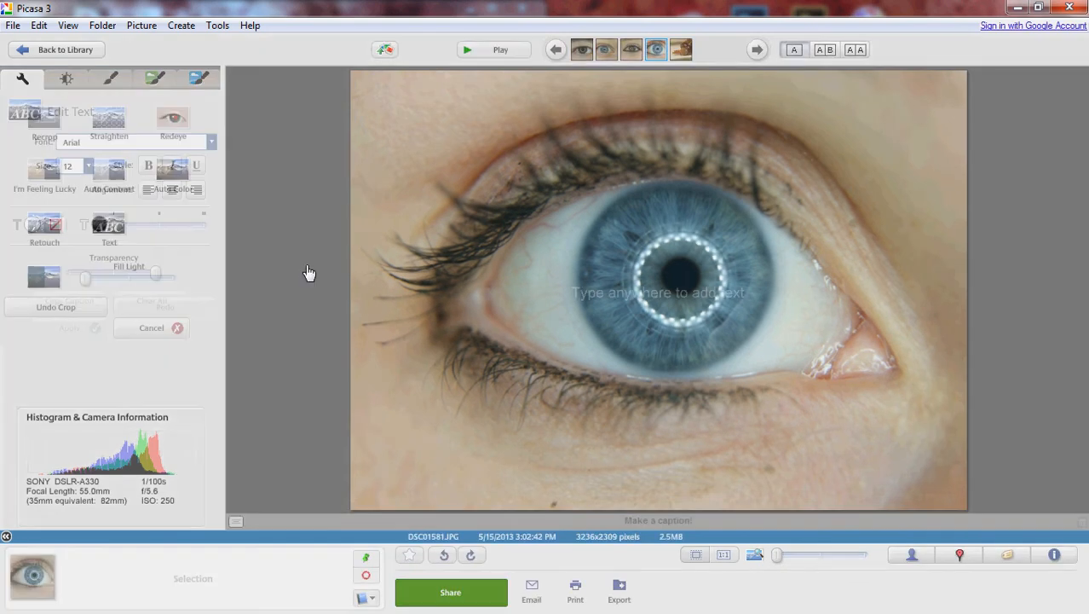
left_click(443, 195)
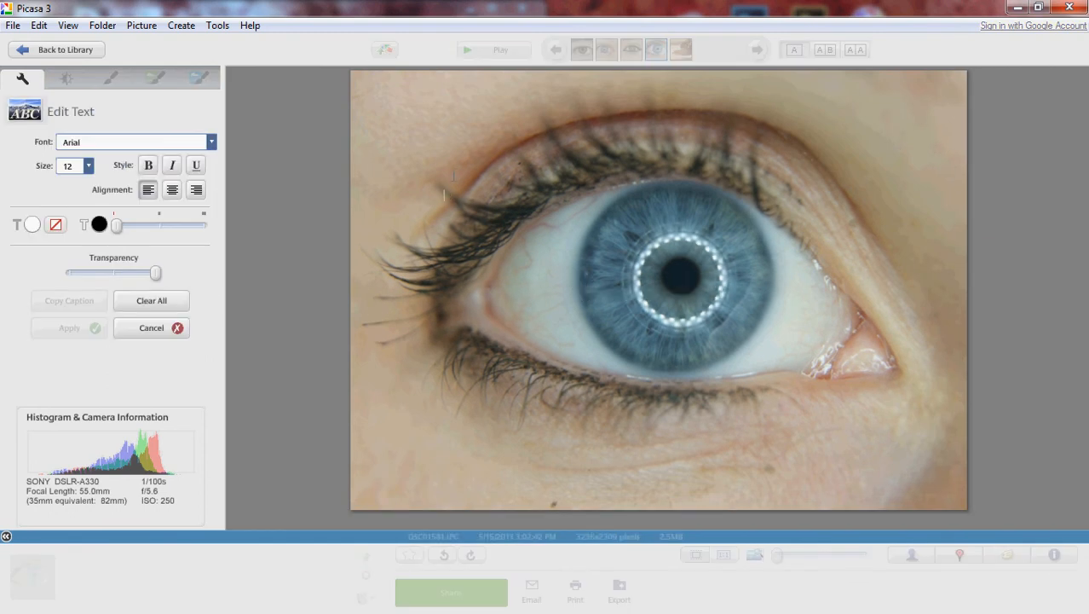
type("aszfcsd")
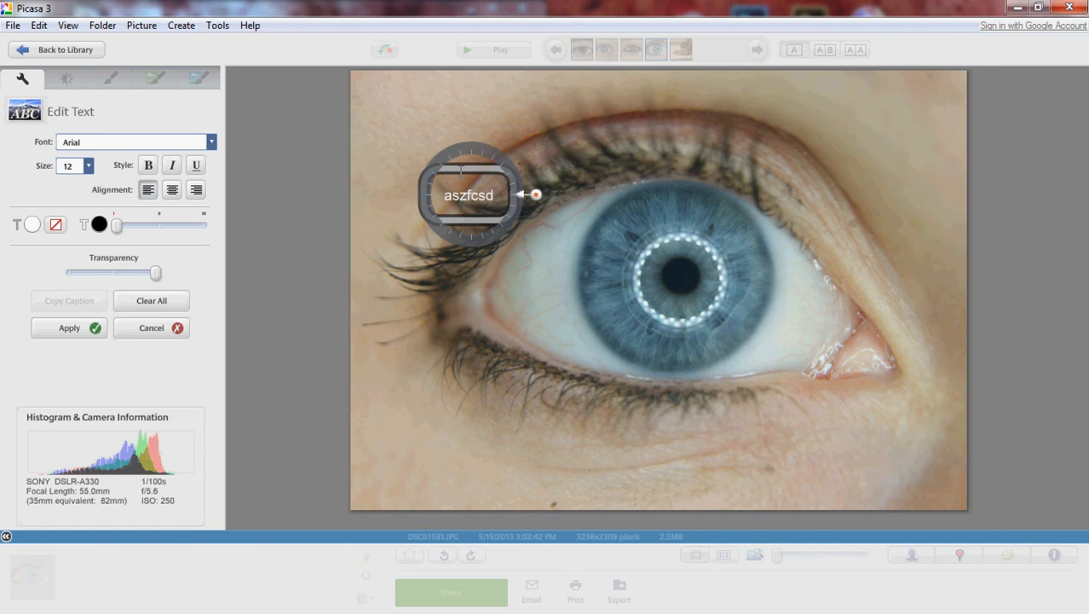
key("BackSpace")
key("BackSpace")
key("BackSpace")
key("BackSpace")
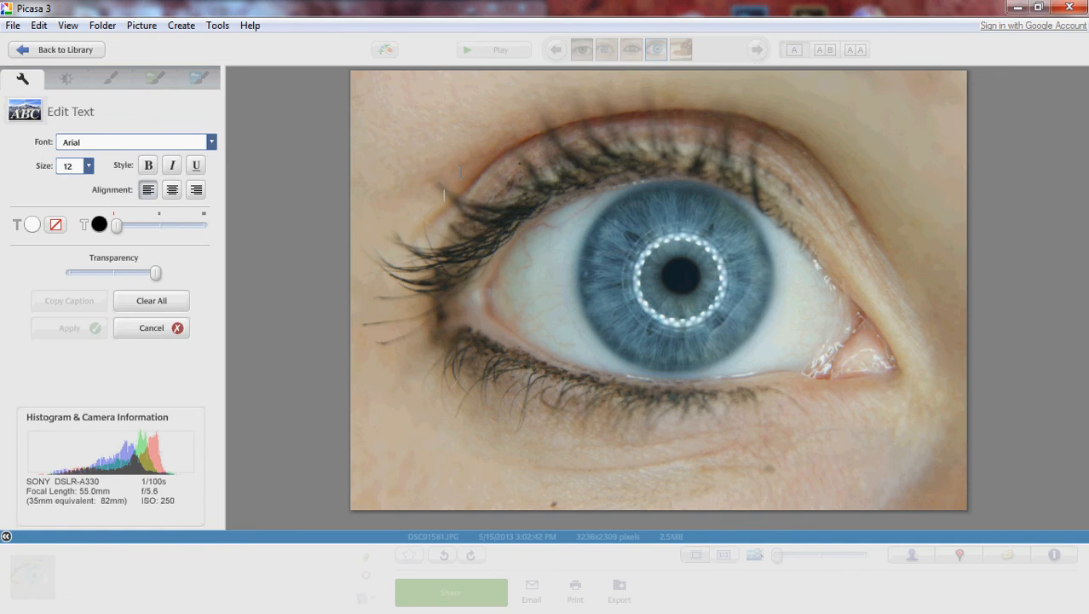
type("W")
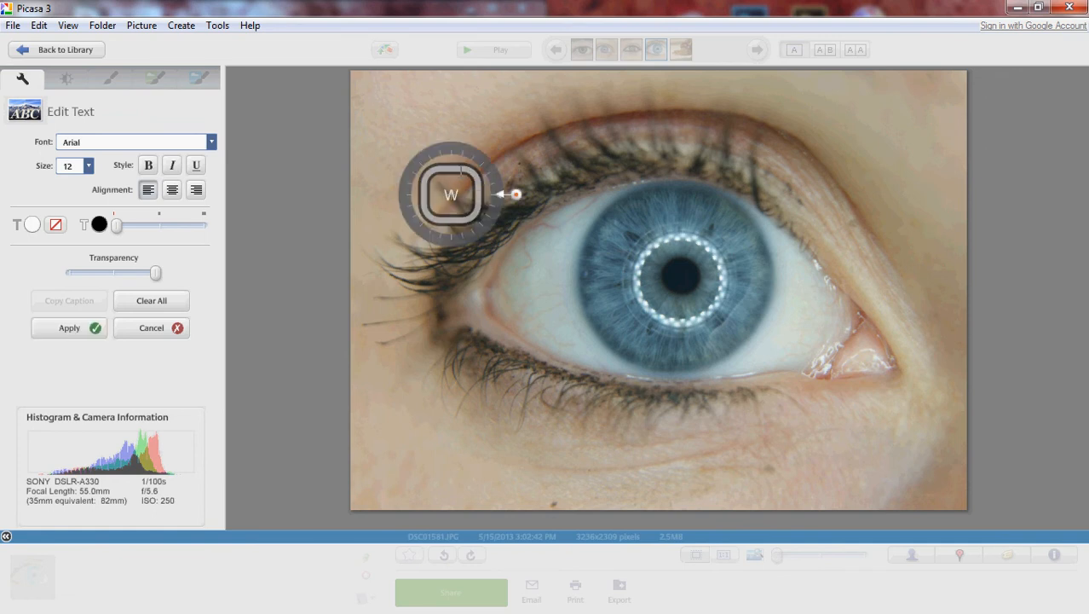
key("BackSpace")
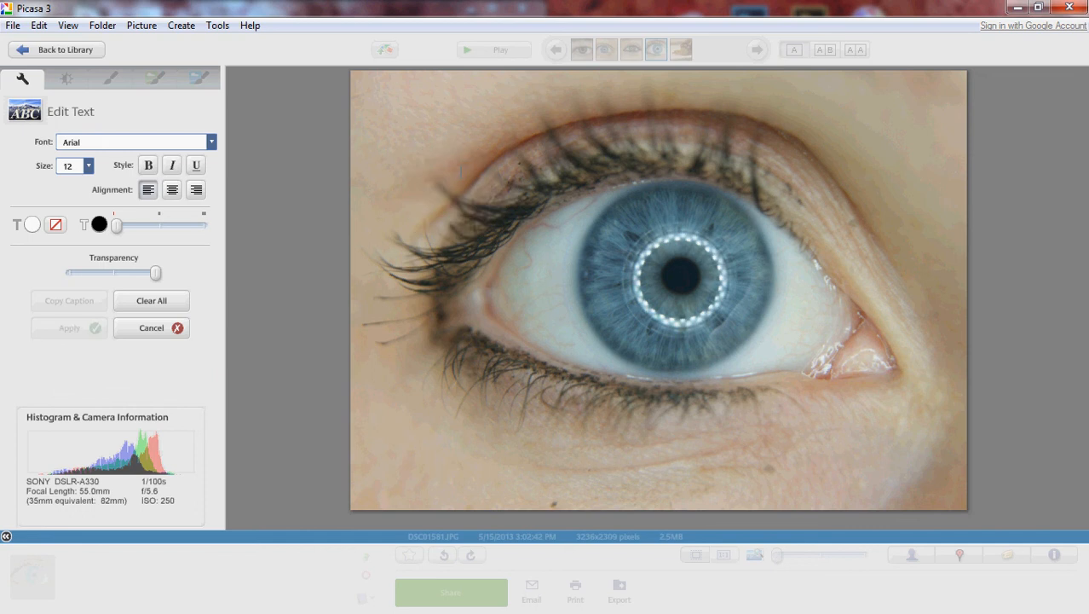
Try the text "Welcome to DVuPhotoNTutorial" over the upper lashes, erase it and cancel the text edit.
type("Welcome to")
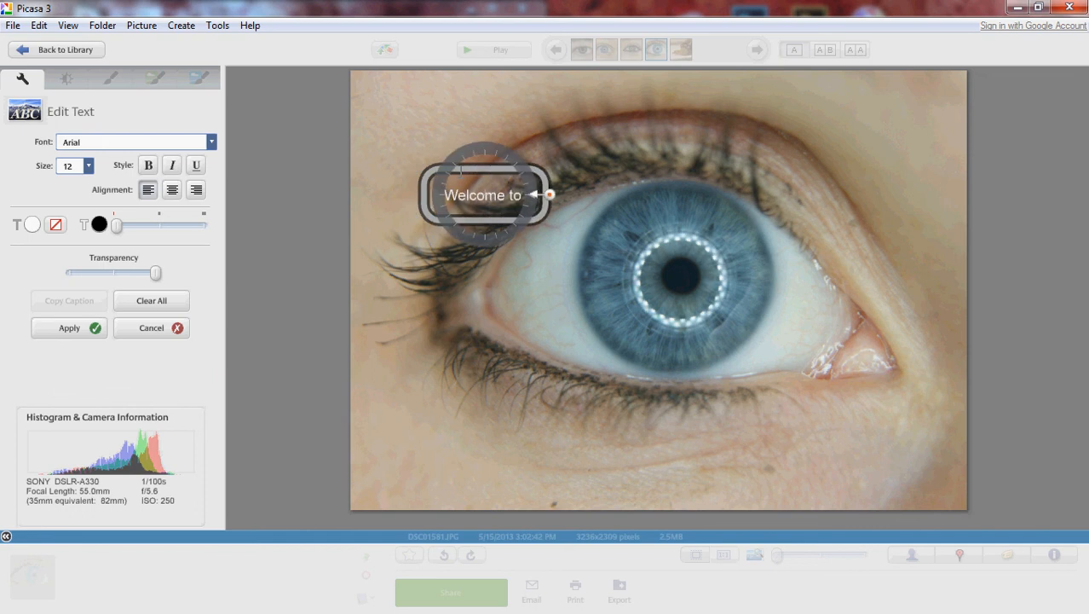
type(" DVuFhoto")
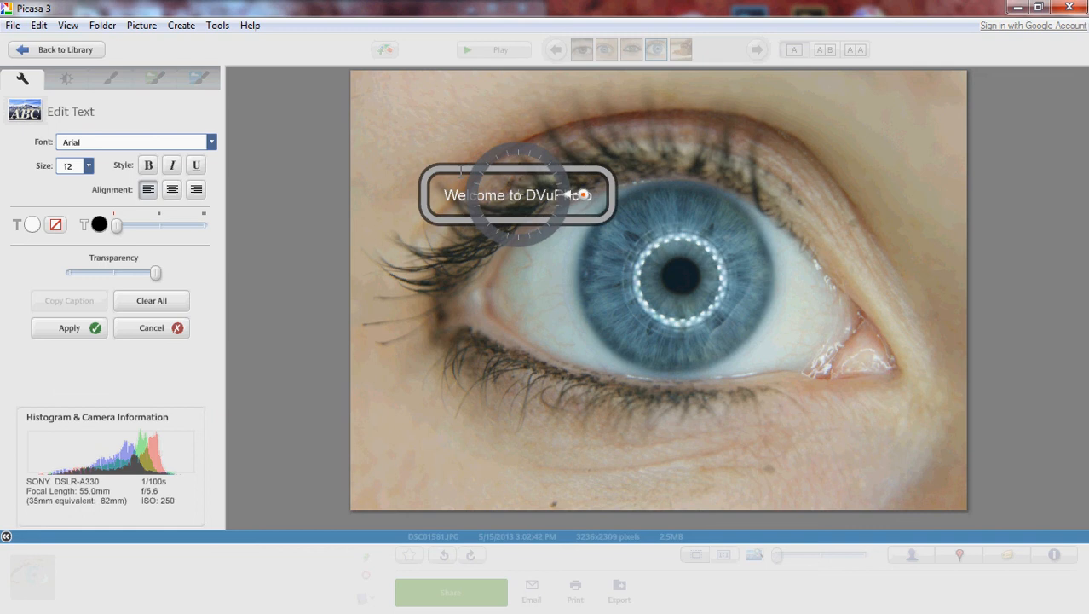
type("NTu")
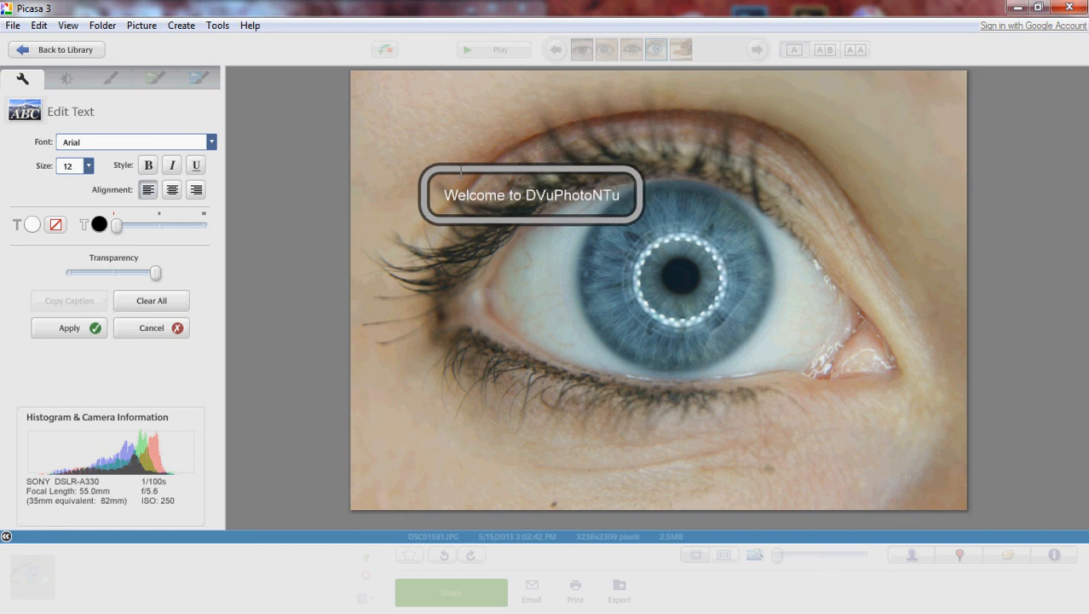
type("torial")
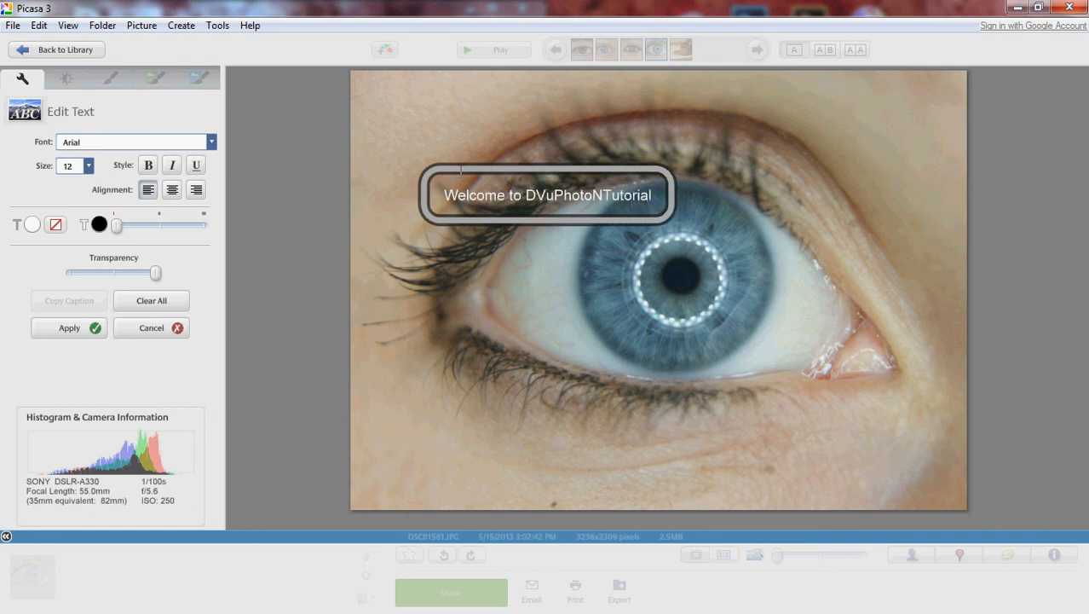
key("BackSpace")
key("BackSpace")
key("BackSpace")
key("BackSpace")
key("BackSpace")
key("BackSpace")
key("BackSpace")
key("BackSpace")
key("BackSpace")
key("BackSpace")
key("BackSpace")
key("BackSpace")
key("BackSpace")
key("BackSpace")
key("BackSpace")
key("BackSpace")
key("BackSpace")
key("BackSpace")
key("BackSpace")
key("BackSpace")
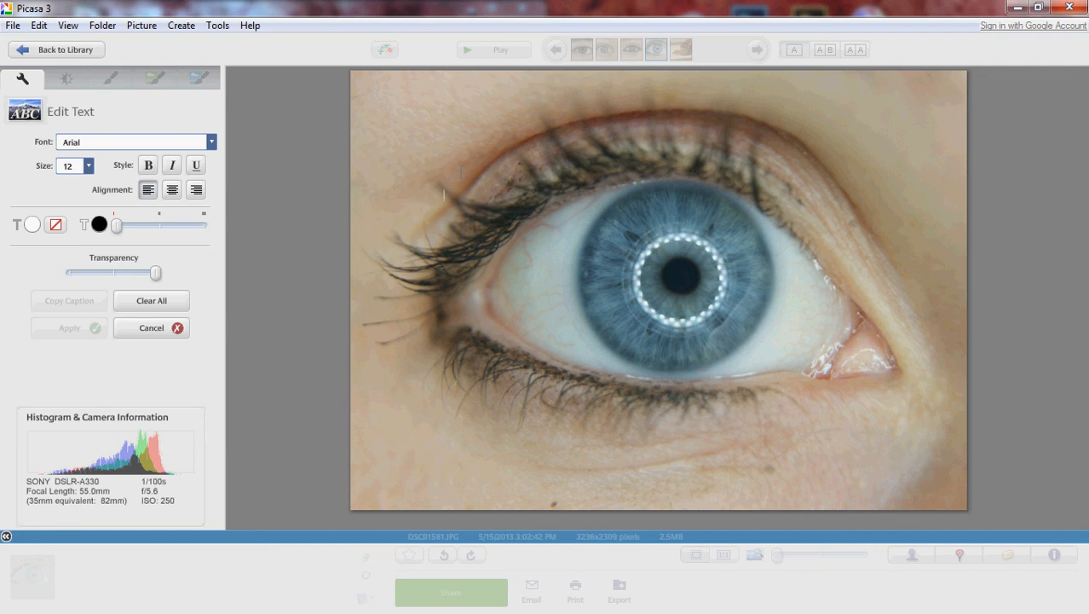
left_click(176, 334)
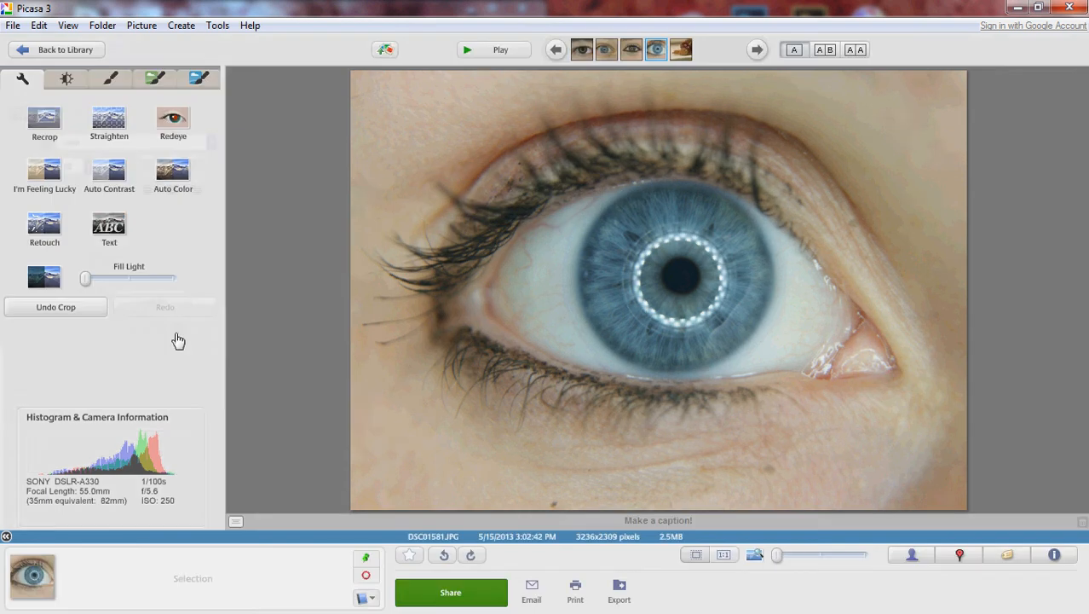
Try strong fill light and strong highlights on the photo, returning each to its minimum.
left_click(74, 84)
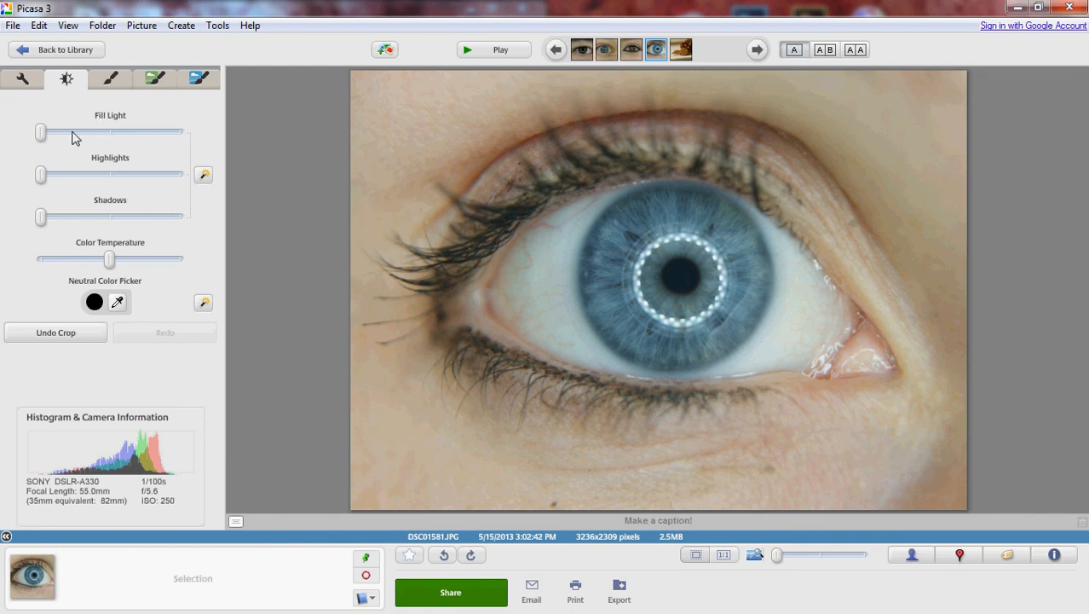
left_click_drag(41, 134, 141, 141)
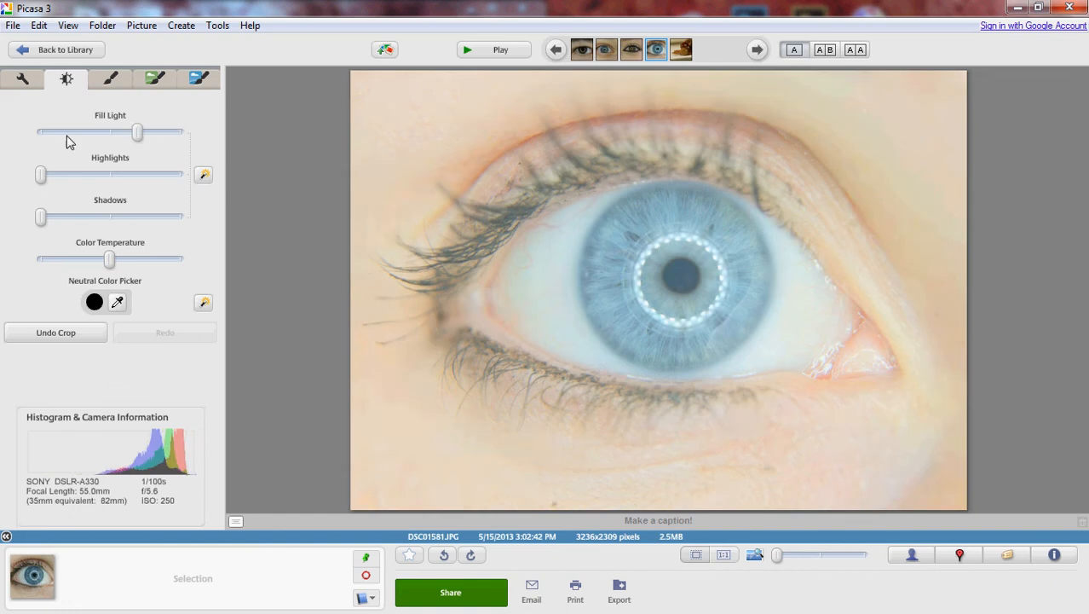
left_click_drag(68, 140, 8, 136)
left_click_drag(41, 174, 221, 210)
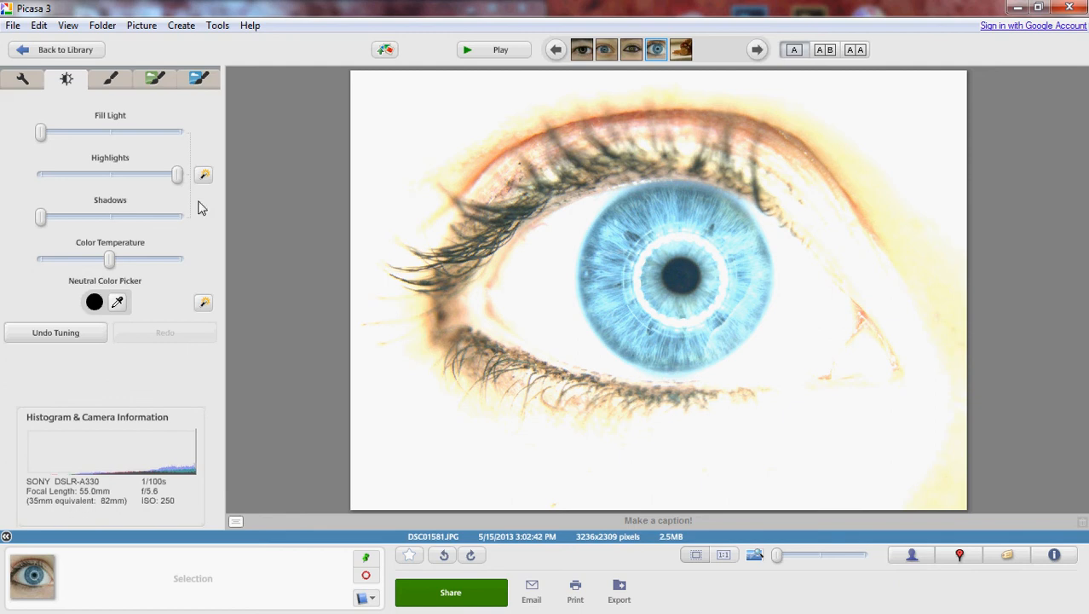
left_click_drag(170, 181, 19, 180)
Tune the photo with shadows slightly over half, highlights at about two thirds, a little fill light and a slightly cooler color temperature.
left_click_drag(45, 221, 120, 220)
left_click_drag(40, 175, 134, 185)
left_click_drag(43, 134, 59, 137)
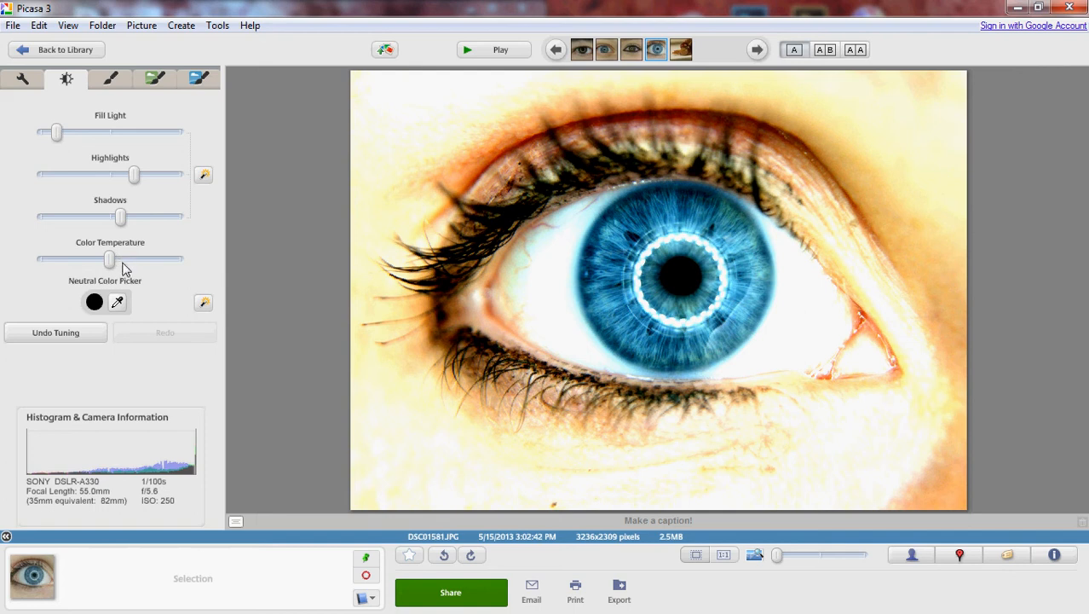
mouse_move(109, 265)
left_mouse_down()
mouse_move(196, 275)
mouse_move(34, 245)
mouse_move(100, 258)
left_mouse_up()
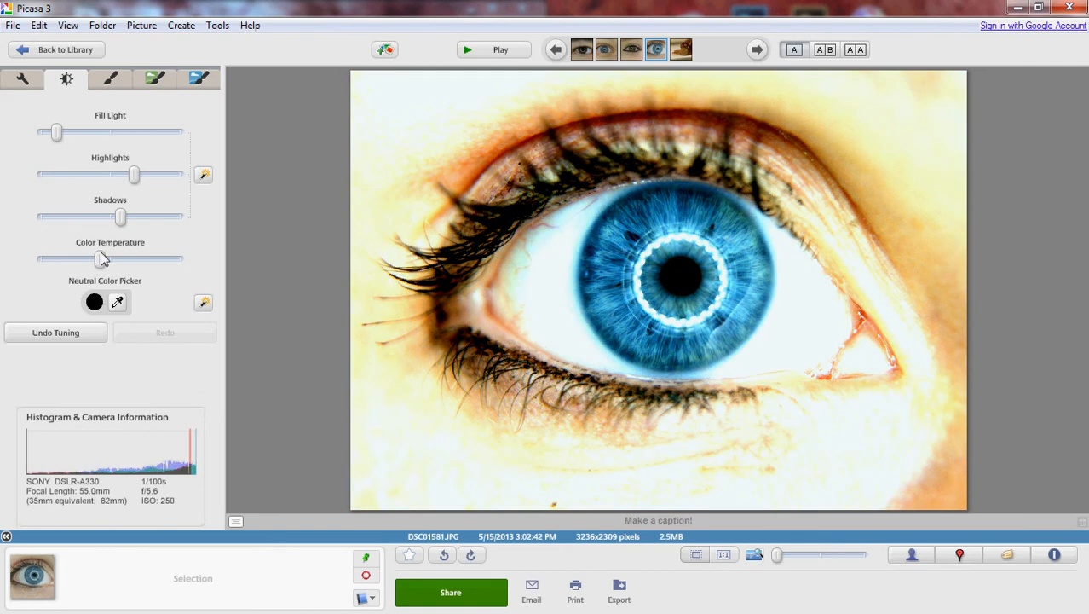
Apply the B&W effect to the tuned eye photo.
left_click(109, 92)
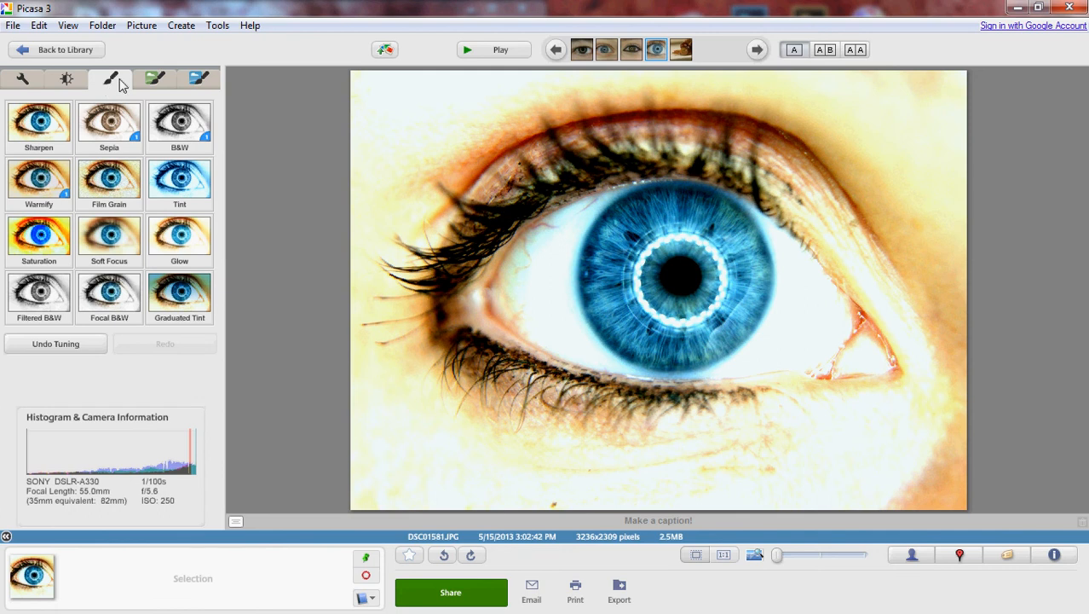
left_click(179, 124)
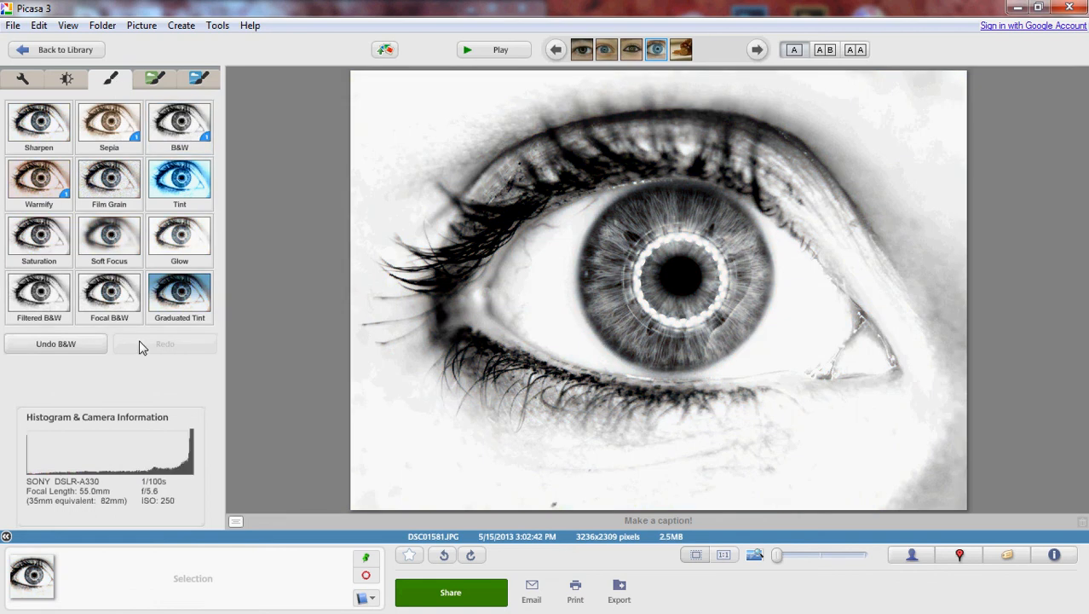
Try the Sepia effect and a Sharpen amount of about a quarter on the photo, discarding both.
left_click(125, 133)
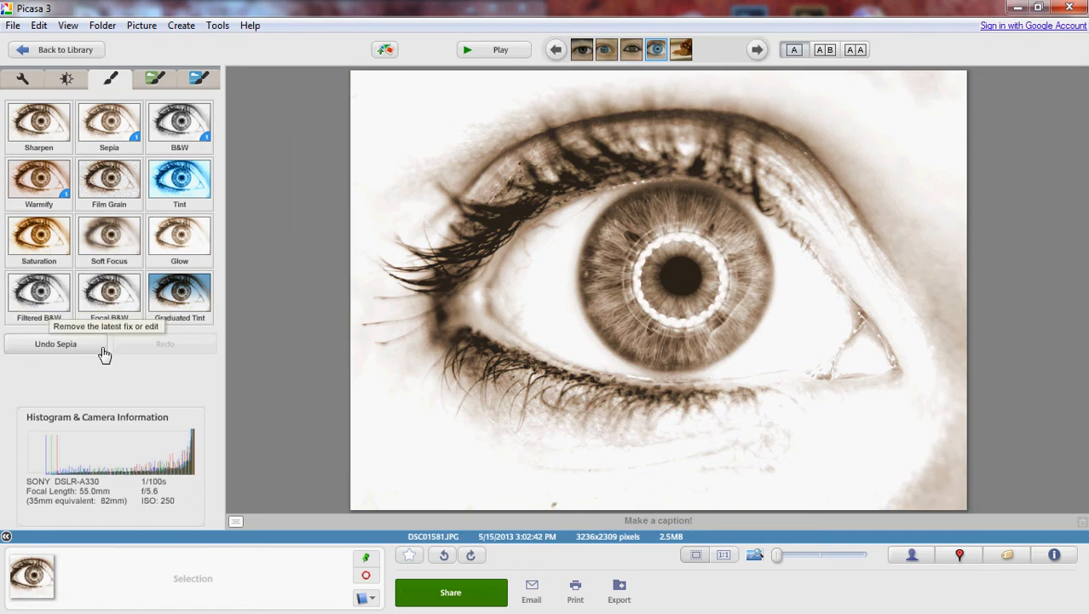
left_click(95, 346)
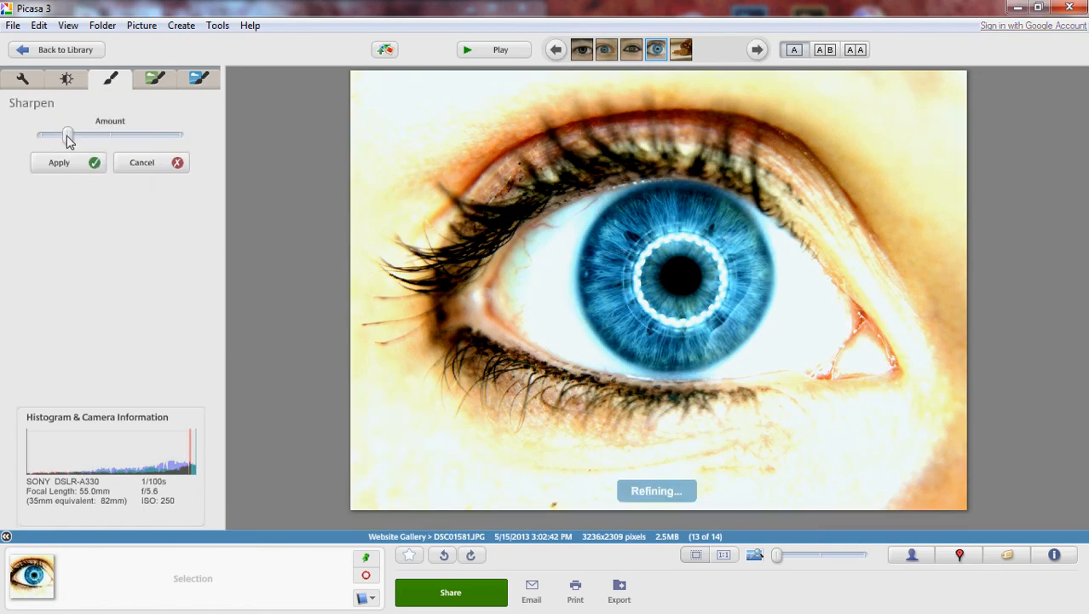
left_click_drag(68, 138, 101, 139)
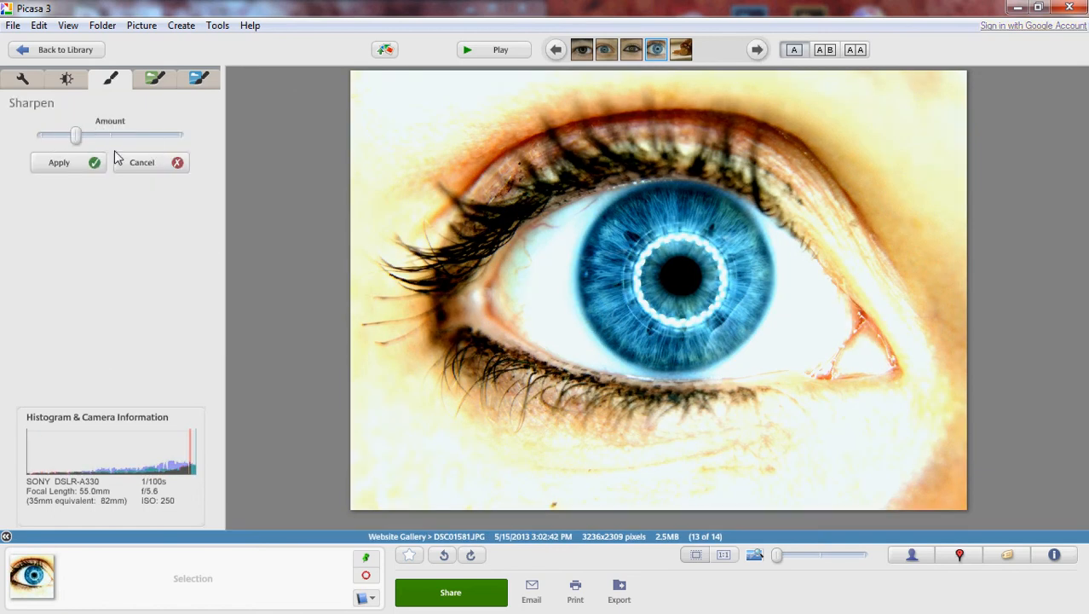
left_click(133, 164)
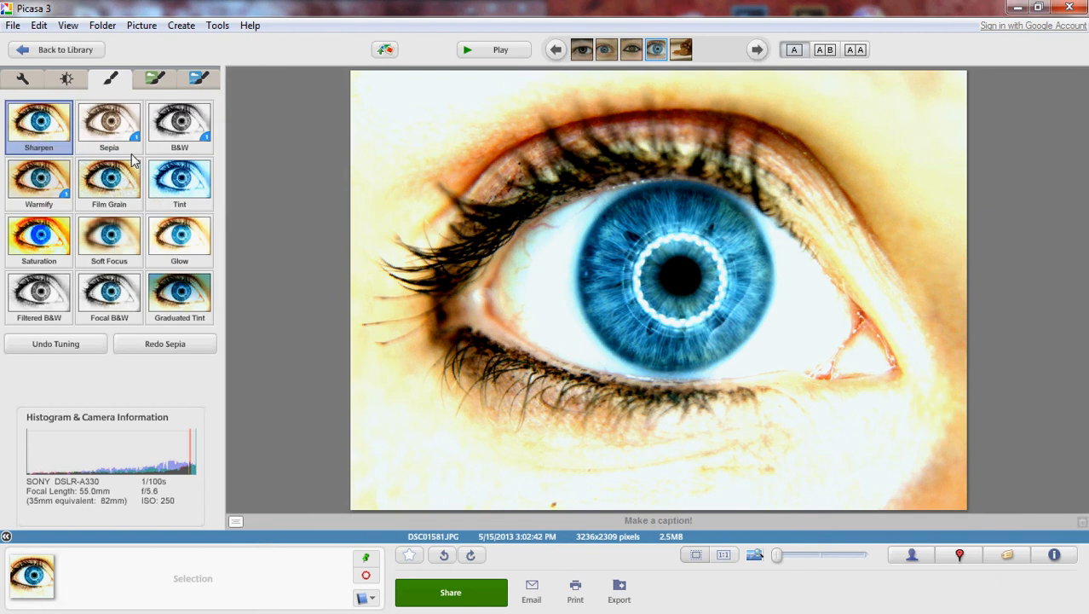
Apply the Warmify effect to the tuned color eye photo.
left_click(43, 191)
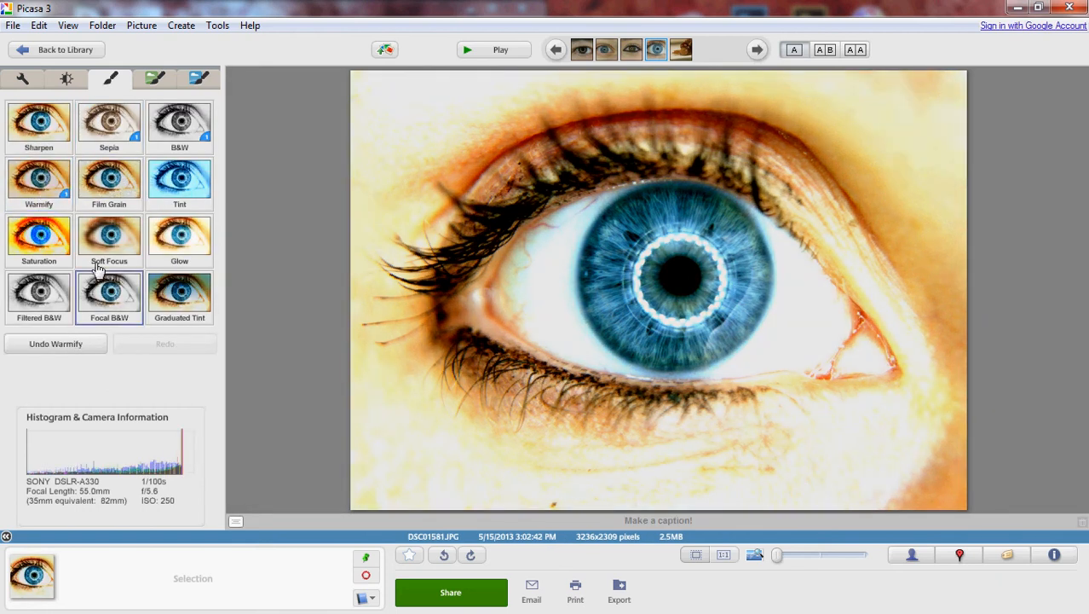
Try the Film Grain effect with the grain raised almost to maximum and cancel it.
left_click(126, 194)
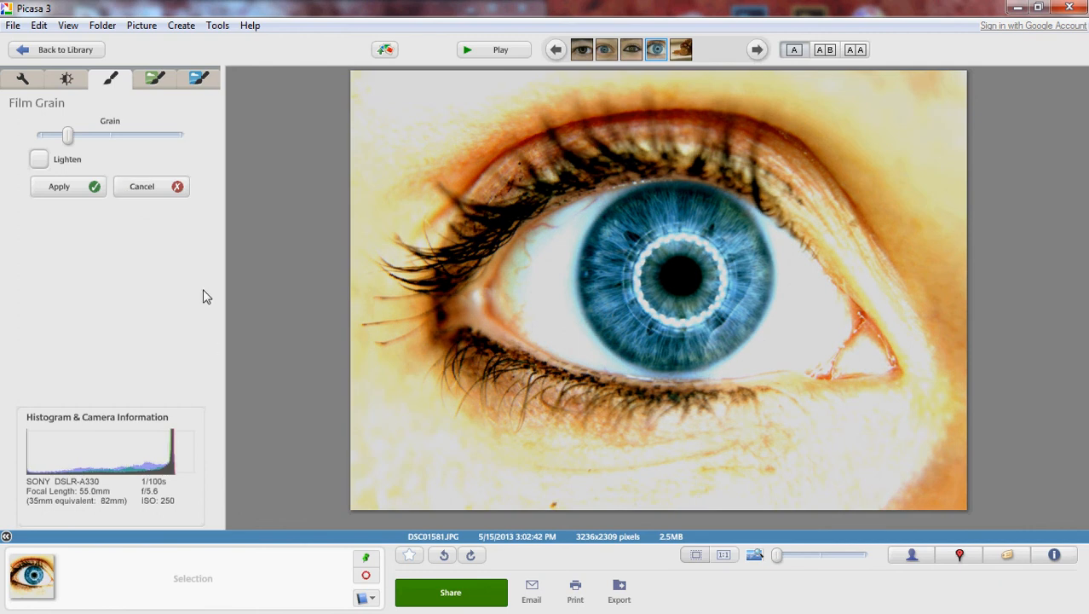
left_click_drag(68, 136, 173, 142)
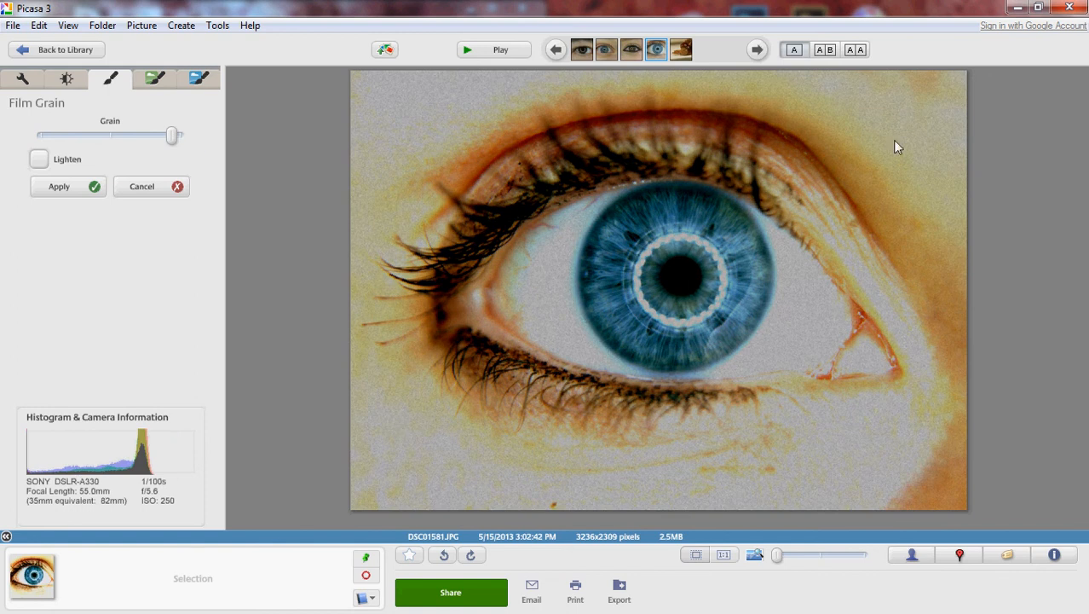
left_click(149, 187)
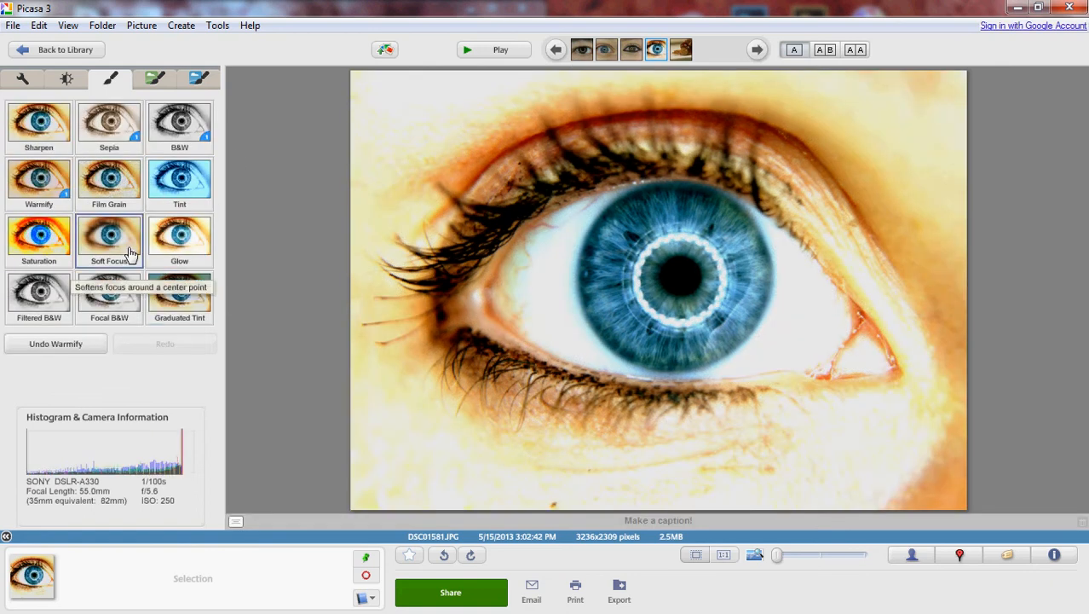
Try the Tint effect with a violet-blue color on the photo and cancel it.
left_click(178, 189)
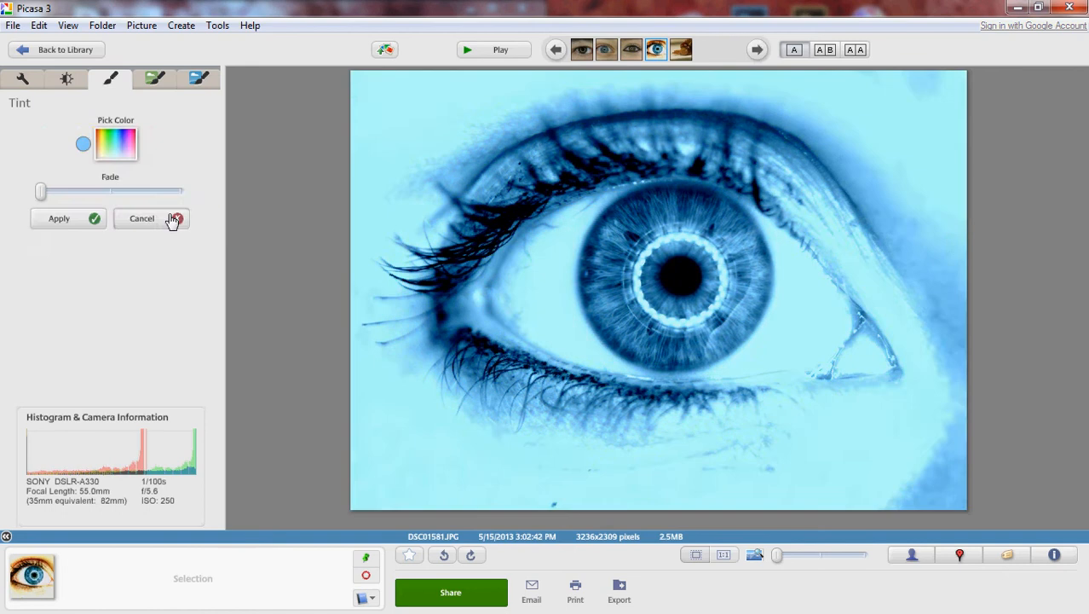
left_click(109, 145)
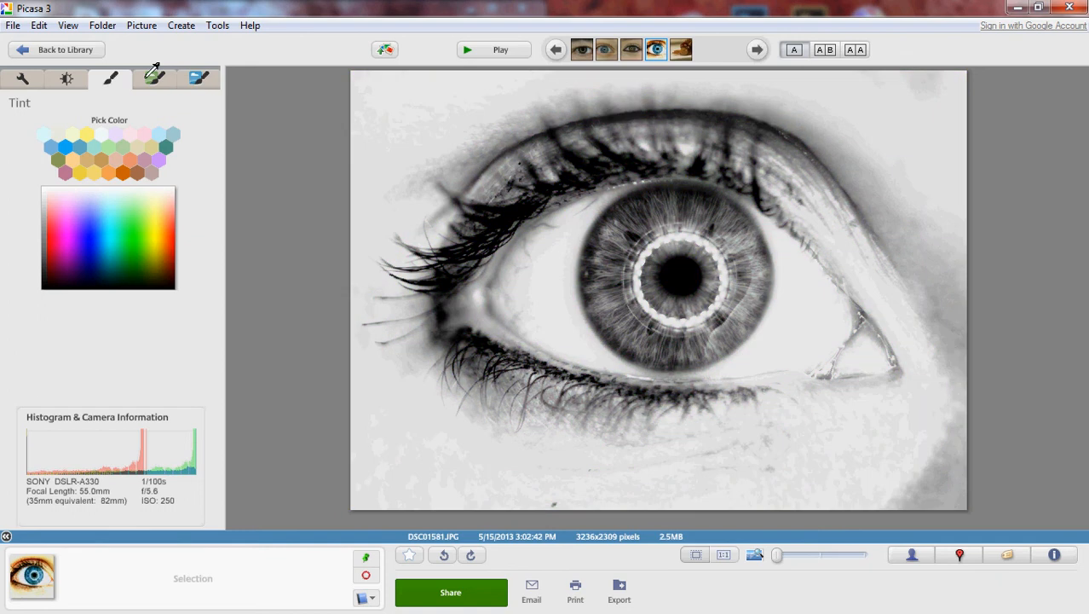
left_click(90, 223)
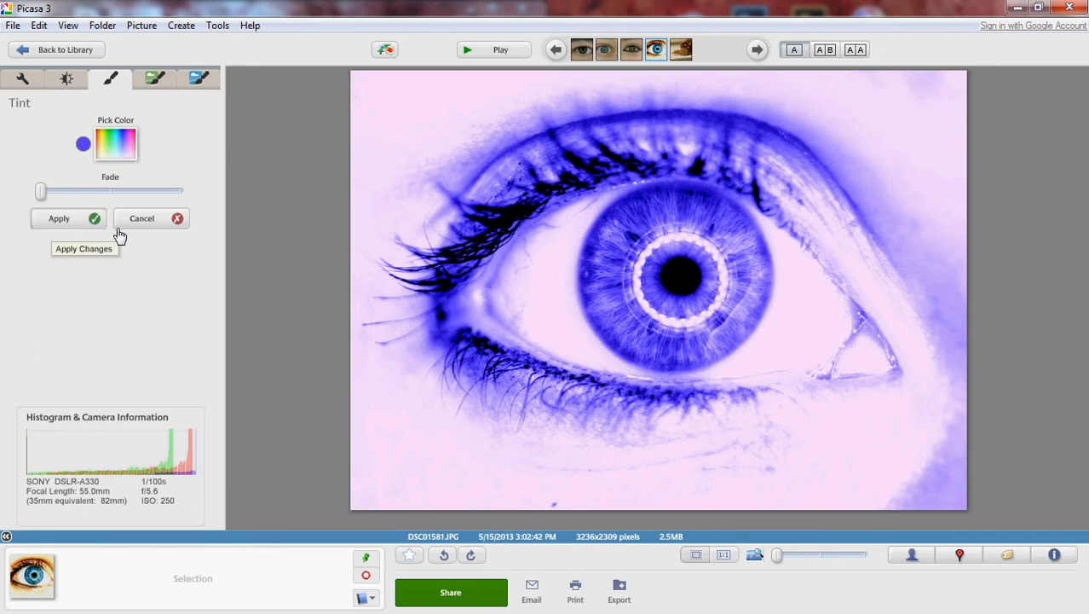
left_click(121, 221)
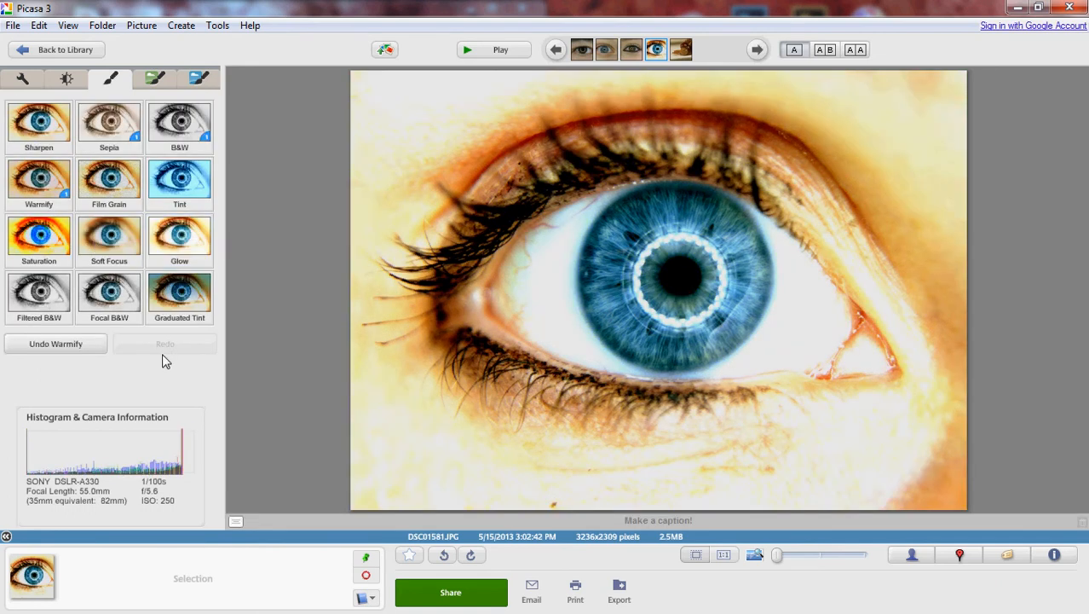
Apply Soft Focus centered on the pupil, with the size at about four fifths and the amount near minimum.
left_click(119, 241)
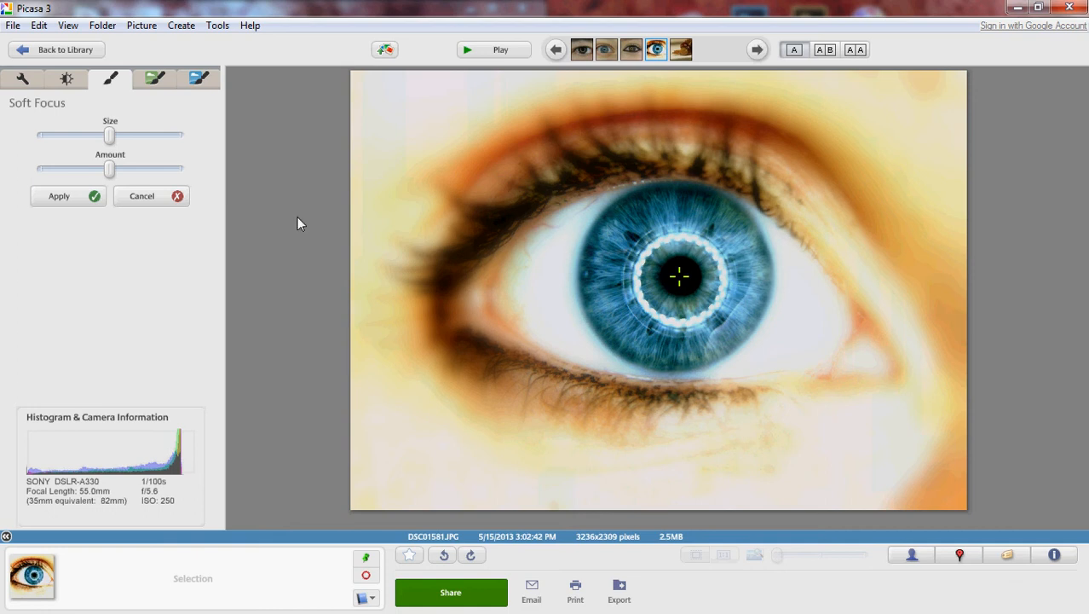
left_click_drag(109, 134, 157, 134)
left_click_drag(110, 174, 43, 175)
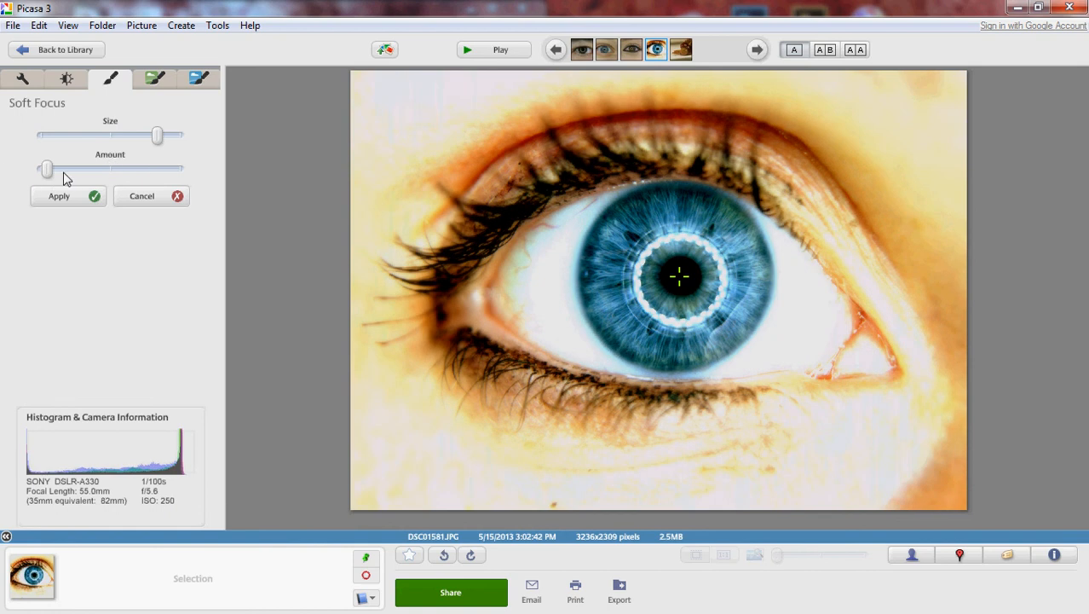
left_click(84, 196)
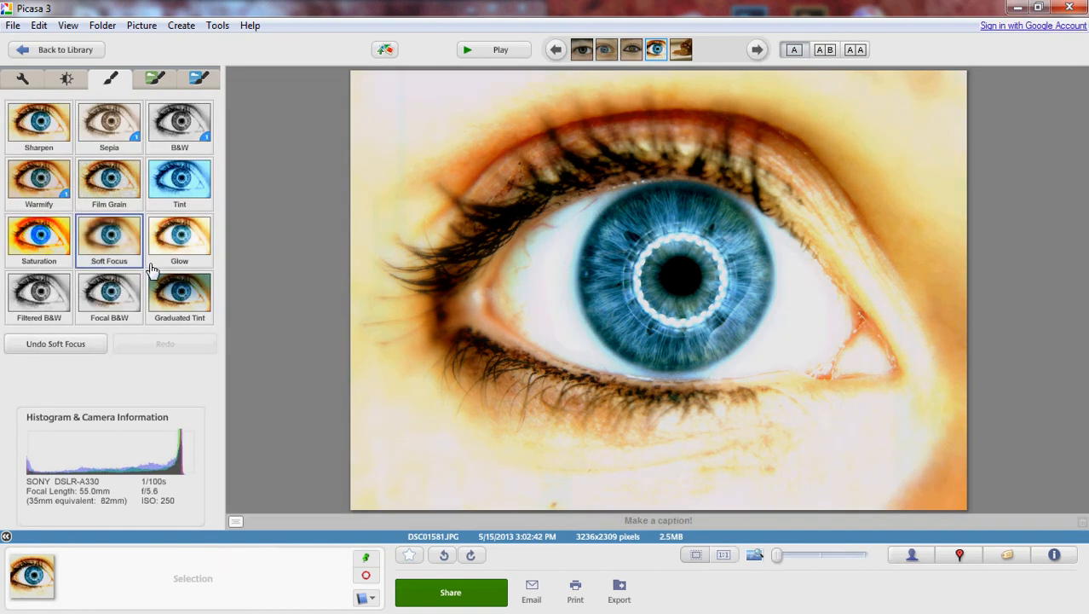
Apply Focal B&W centered on the pupil, with the size slightly over a third and the sharpness at about a quarter.
left_click(111, 296)
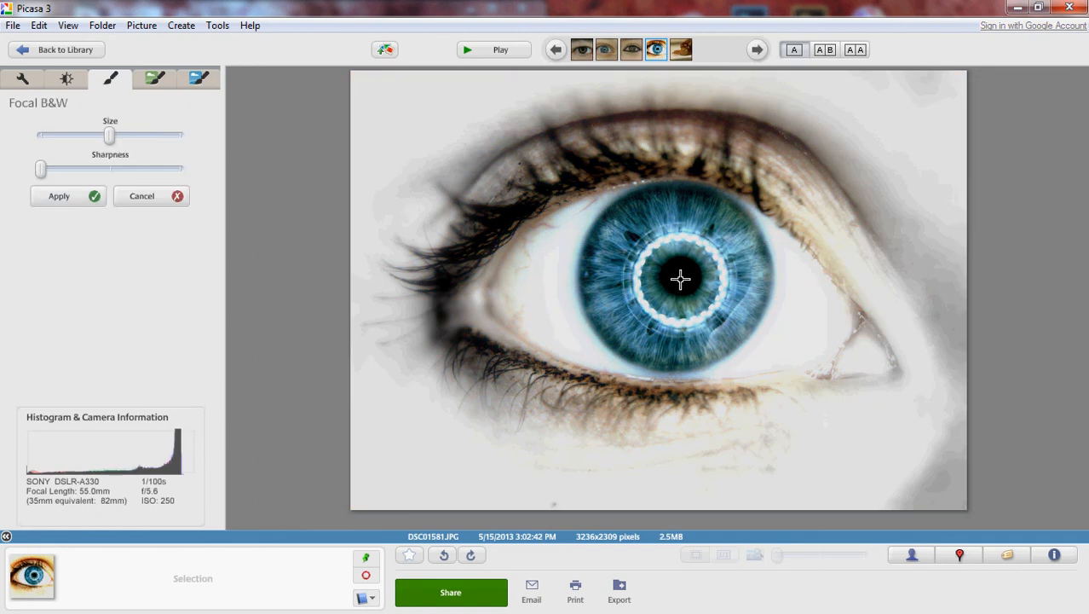
mouse_move(109, 134)
left_mouse_down()
mouse_move(173, 135)
mouse_move(39, 134)
mouse_move(100, 134)
left_mouse_up()
left_click_drag(99, 135, 93, 135)
left_click_drag(39, 168, 84, 170)
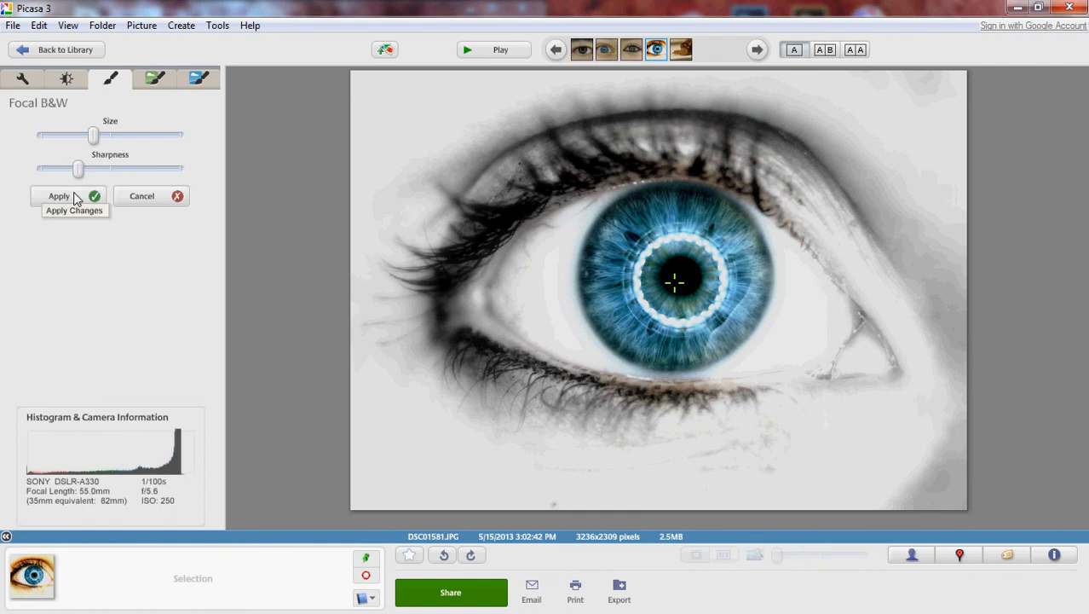
left_click(79, 196)
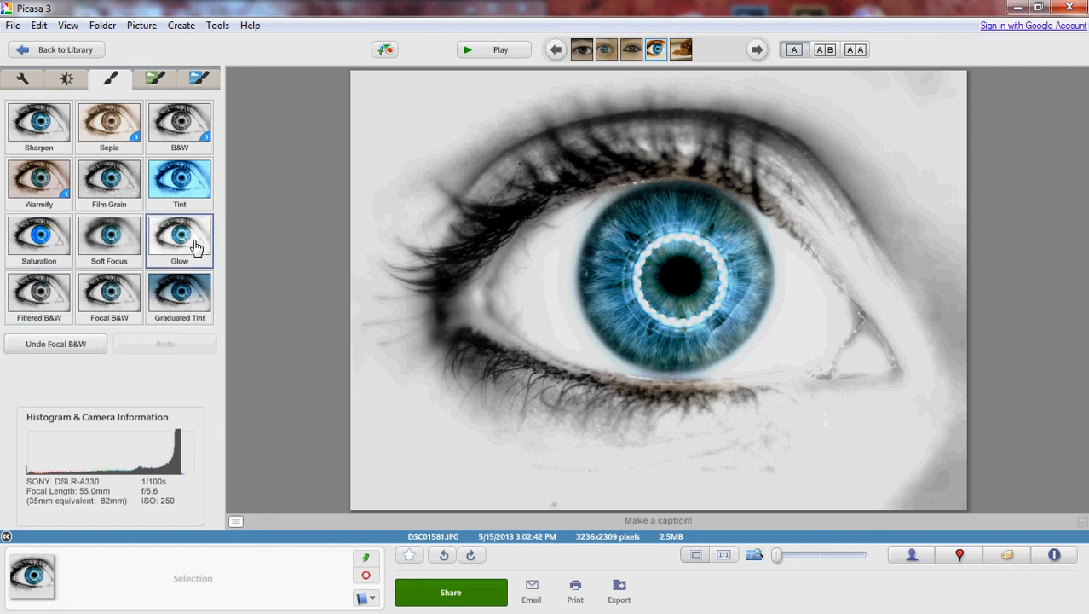
Try the Lomo-ish and Infrared Film effects on the photo, cancelling each one.
left_click(155, 79)
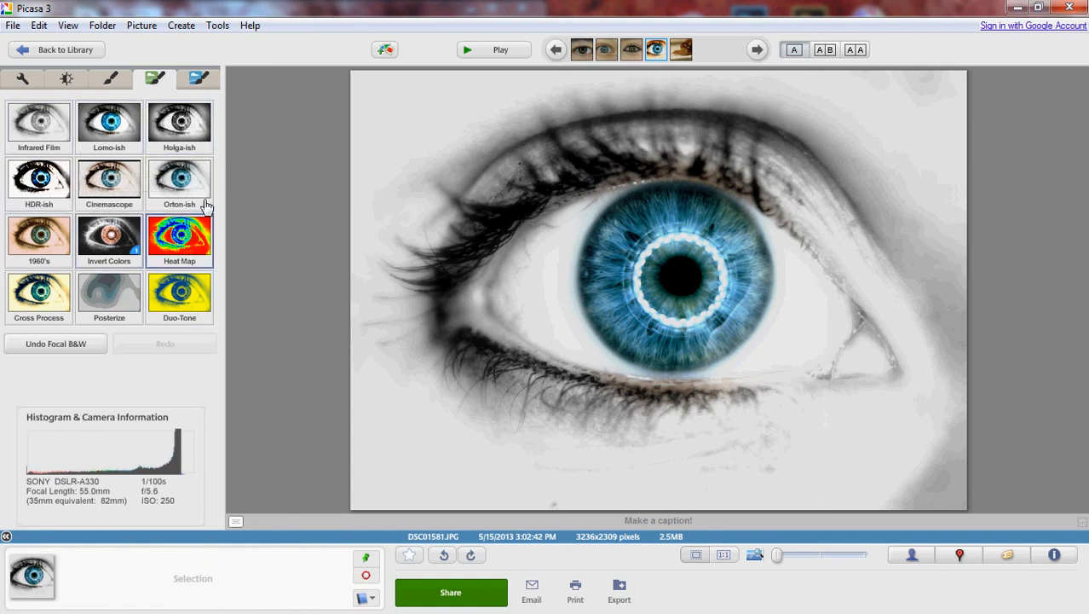
left_click(116, 126)
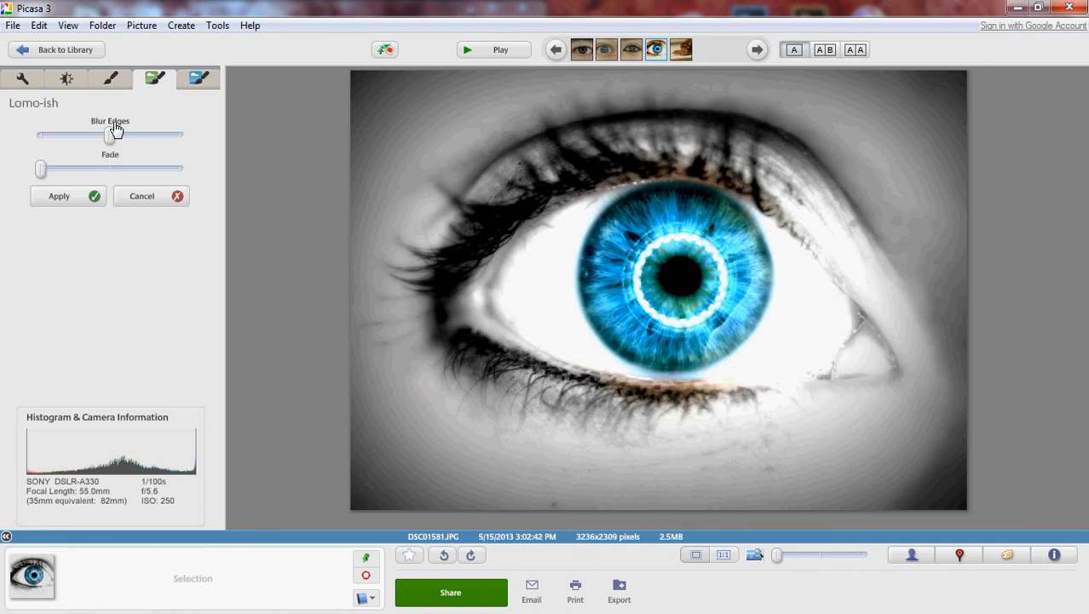
left_click(153, 195)
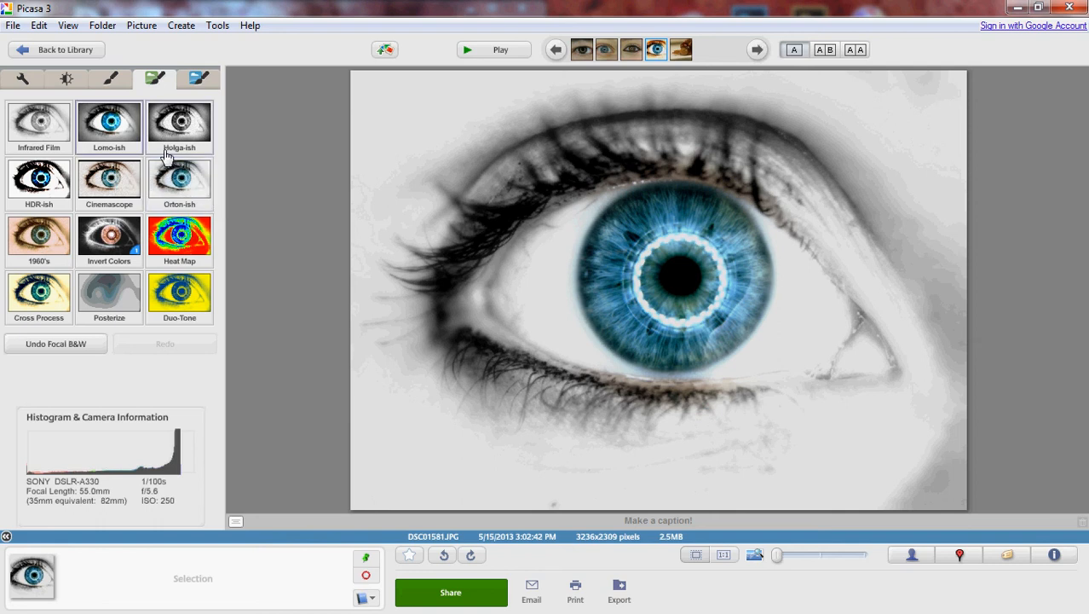
left_click(28, 125)
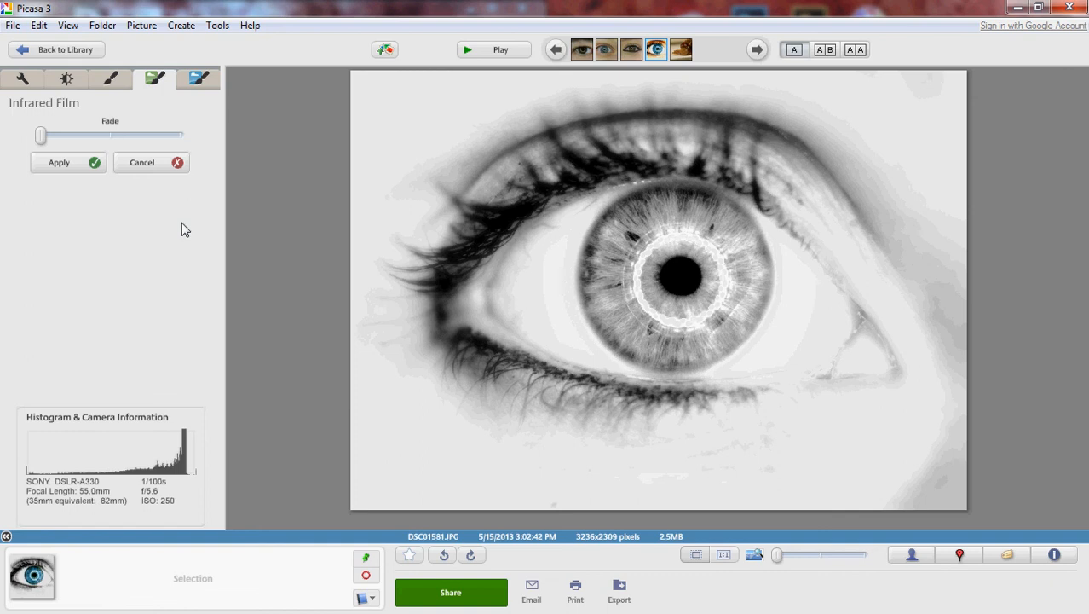
left_click(153, 164)
Try the Holga-ish effect with its default settings and cancel it.
left_click(180, 119)
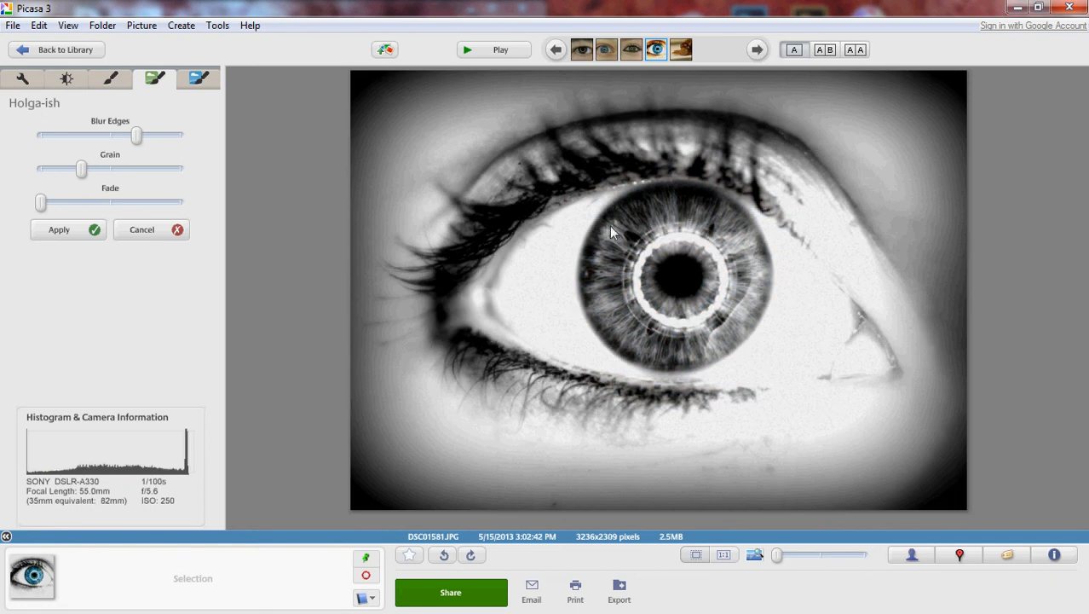
left_click(174, 232)
left_click(175, 137)
left_click(162, 238)
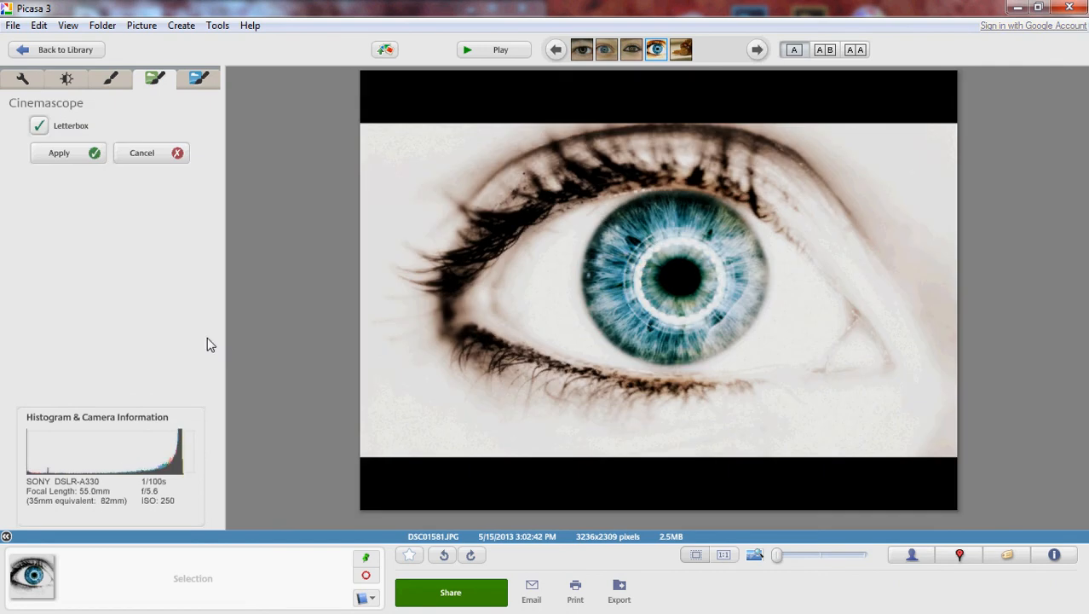
Try the Cinemascope effect with Letterbox and the Invert Colors effect, discarding both.
left_click(176, 155)
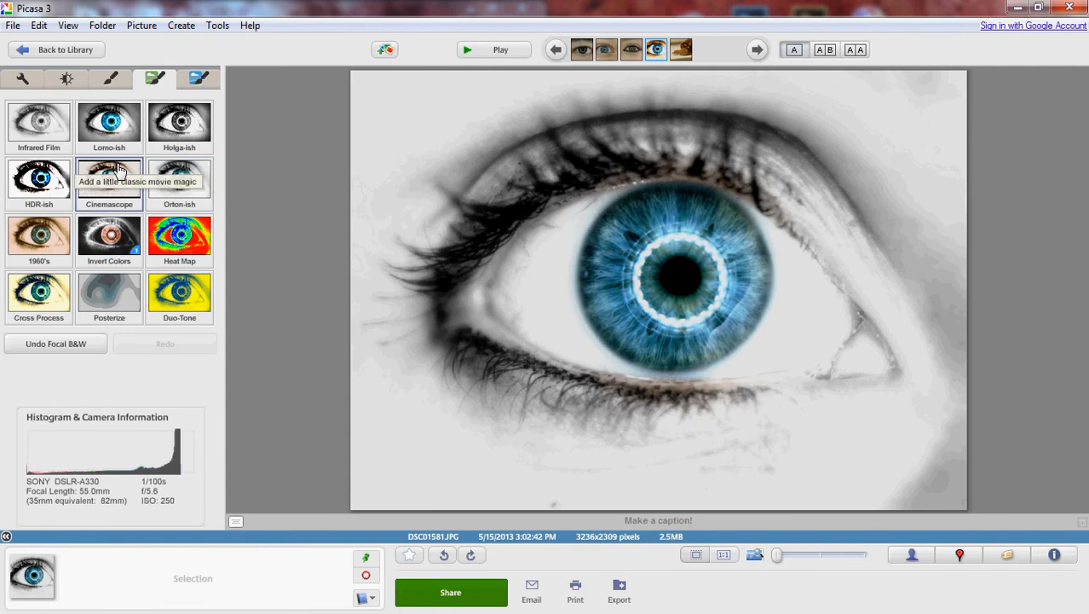
left_click(122, 243)
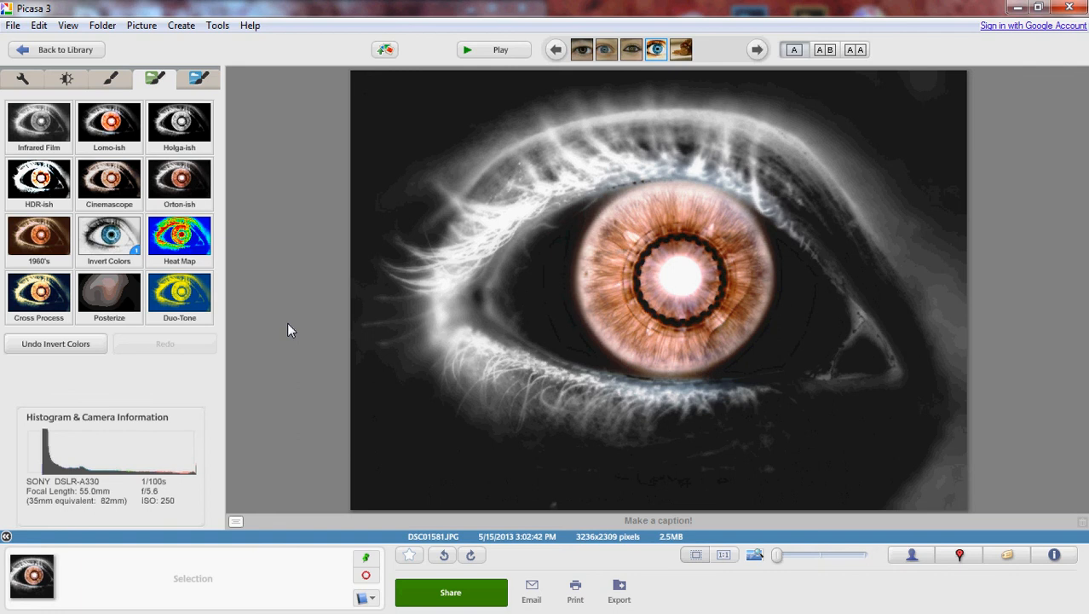
left_click(92, 342)
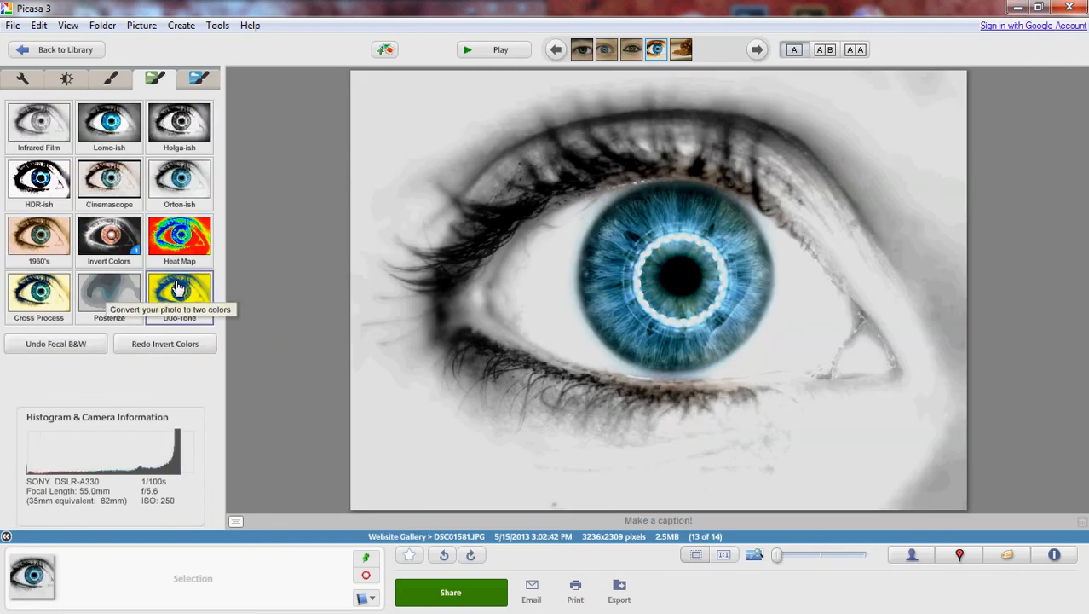
Apply the Boost effect to the photo with its strength reduced to about a third.
left_click(204, 80)
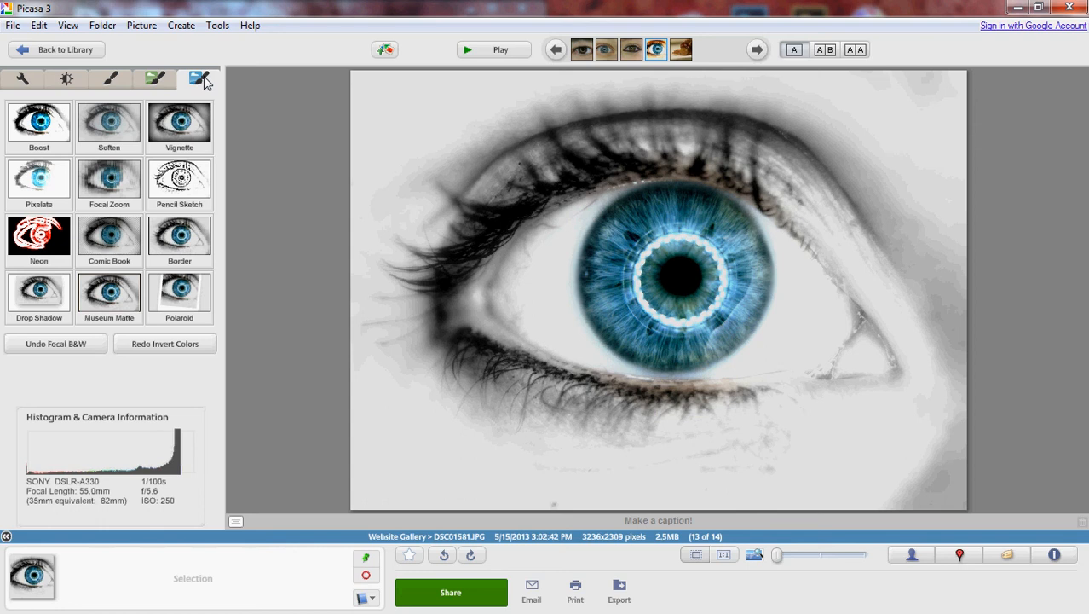
left_click(47, 139)
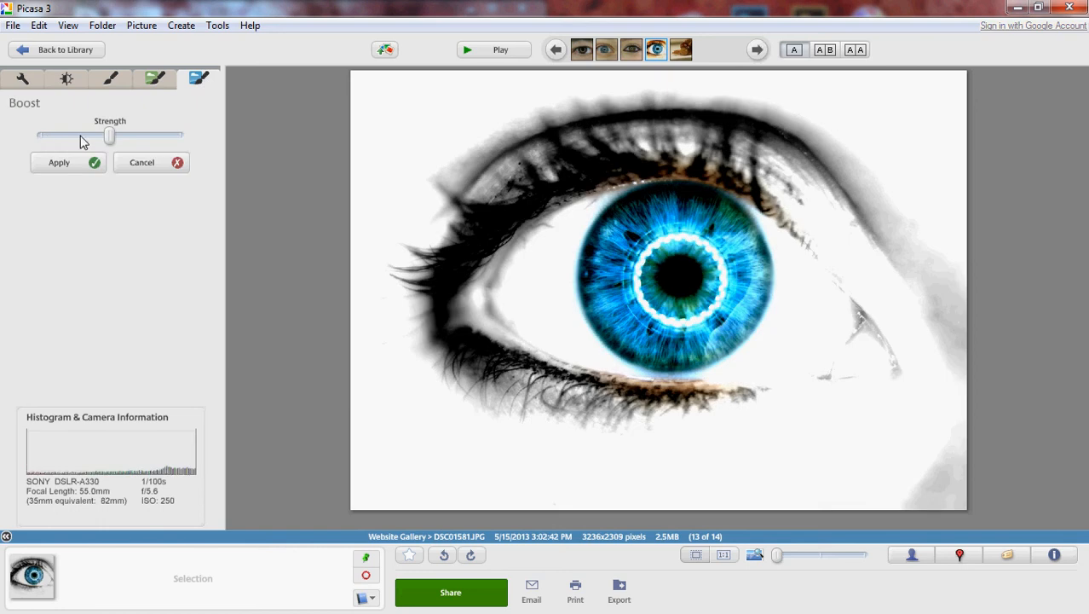
left_click_drag(108, 137, 85, 132)
left_click(83, 162)
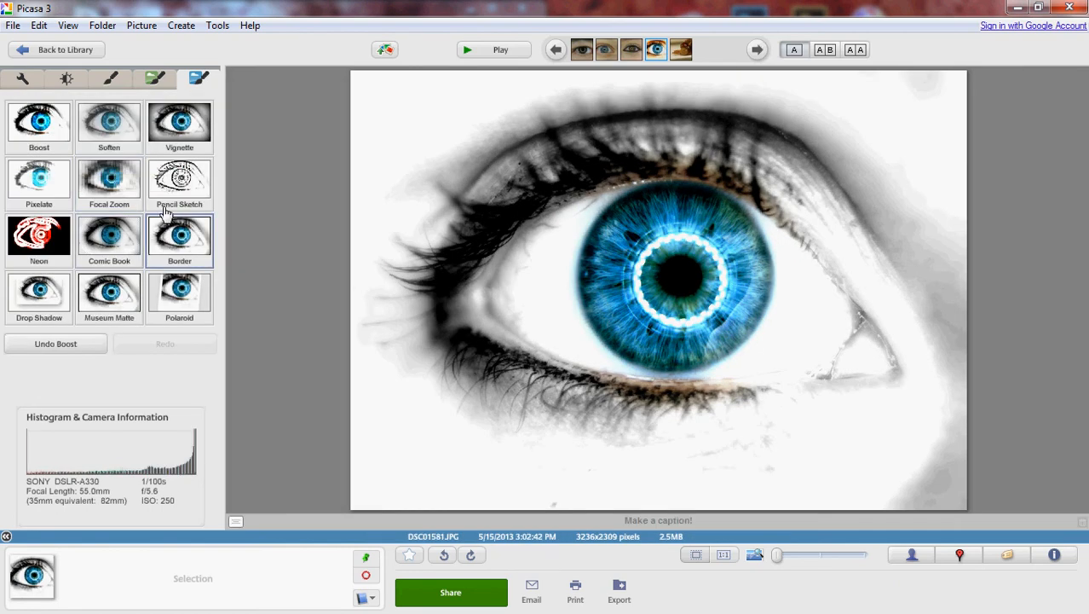
Try the Soften effect at its default softness and fade, and cancel it.
left_click(109, 119)
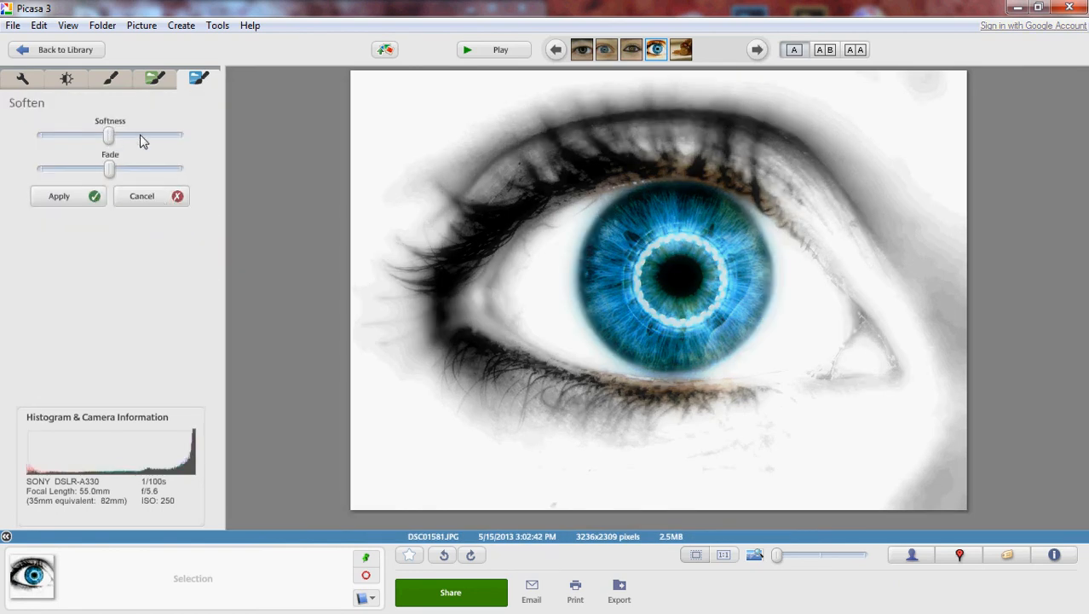
left_click(143, 196)
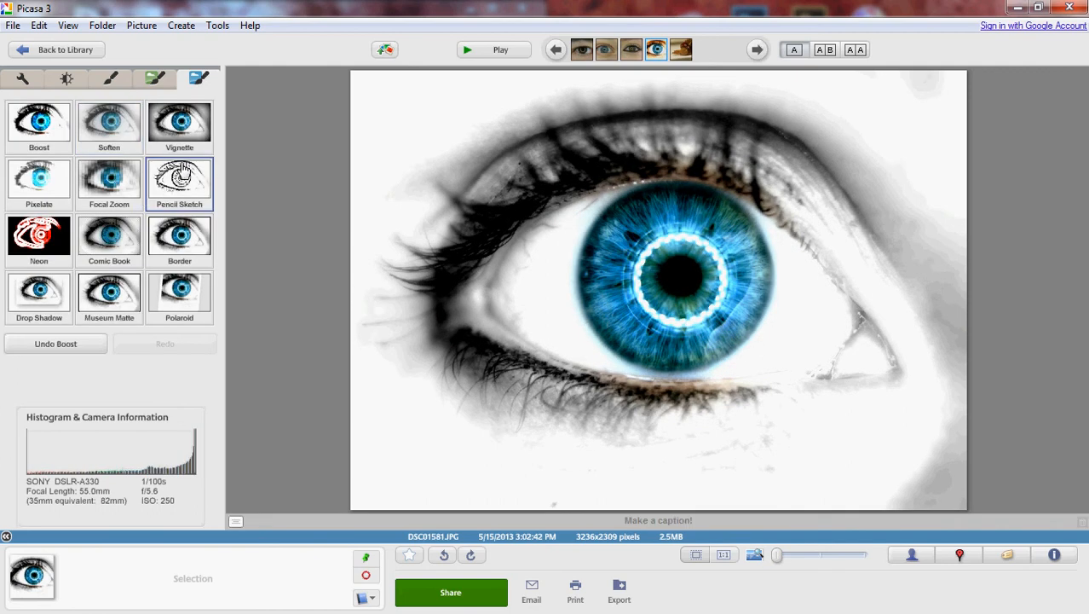
Apply a black Vignette to the eye photo with size and strength raised to near maximum and fade at roughly 40%.
left_click(182, 136)
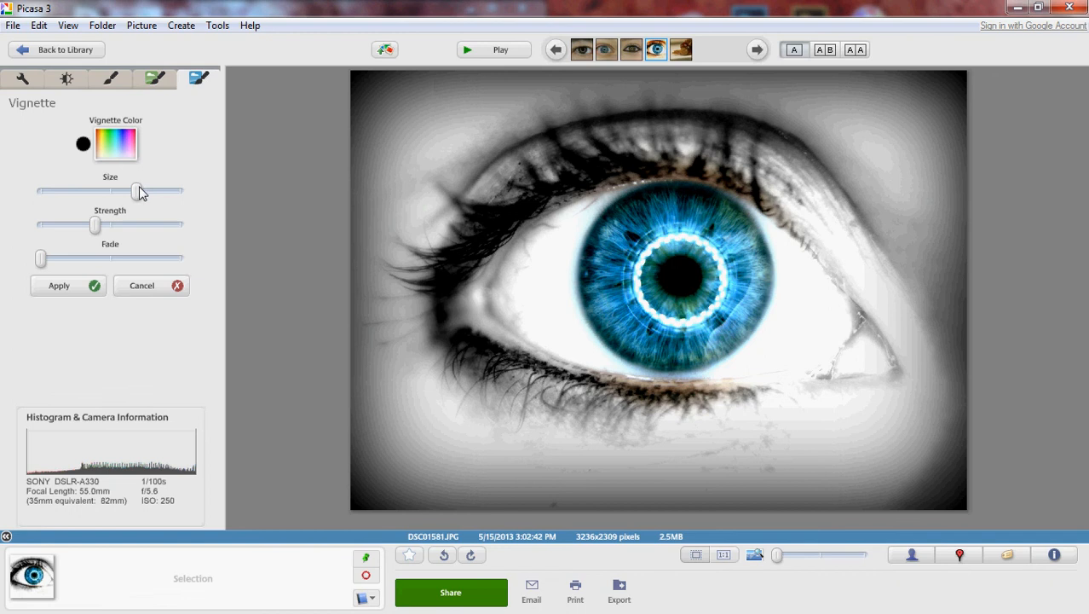
left_click_drag(137, 189, 161, 189)
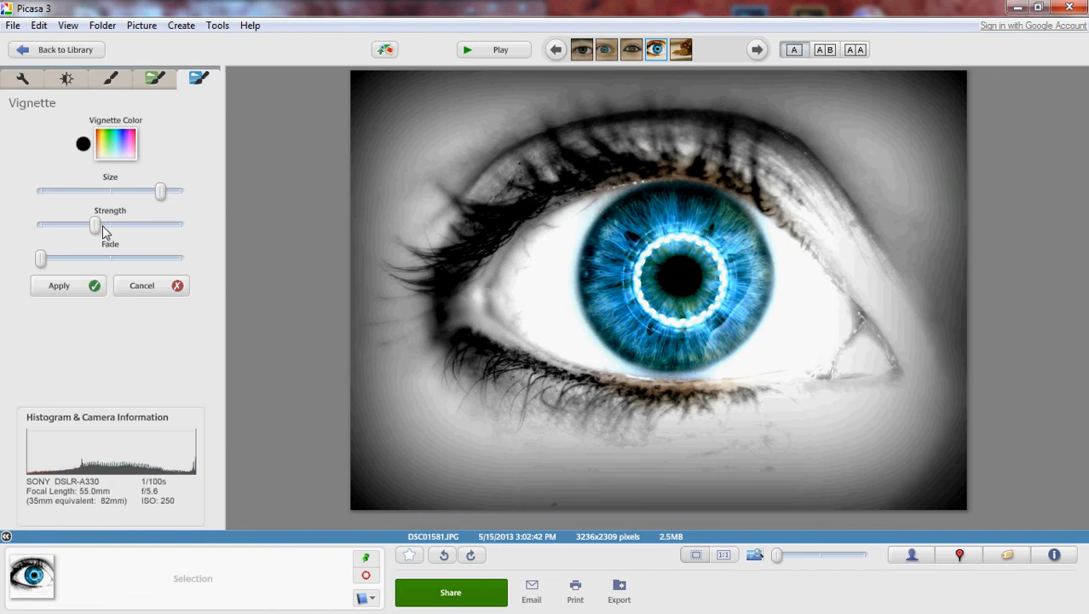
left_click_drag(100, 225, 173, 225)
left_click(61, 258)
left_click_drag(70, 265, 99, 266)
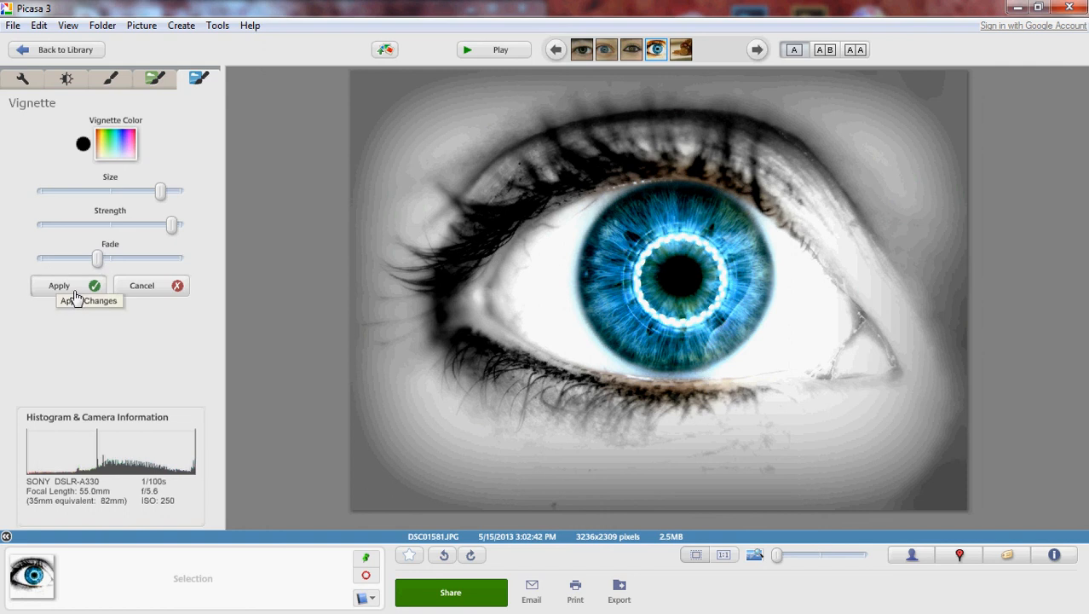
left_click(73, 288)
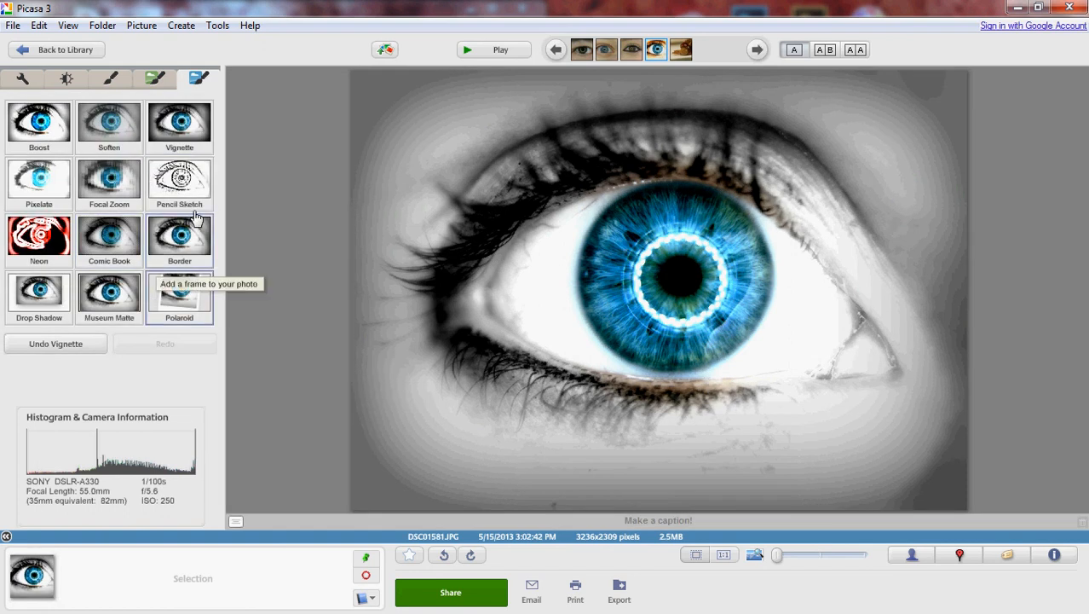
Try the Pencil Sketch and Museum Matte effects with their default settings, cancelling each one.
left_click(181, 180)
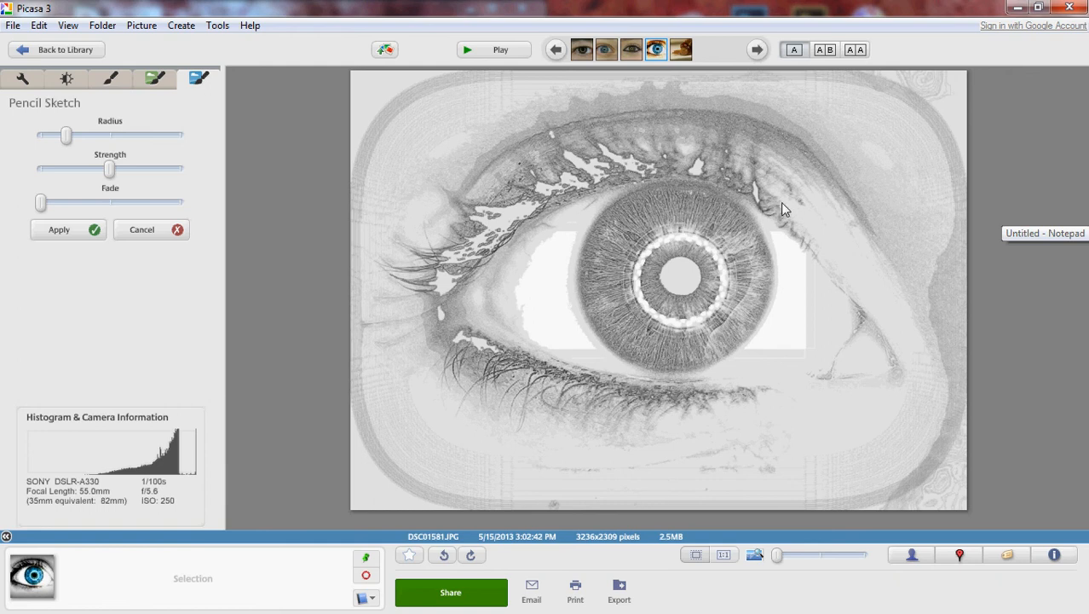
left_click(169, 231)
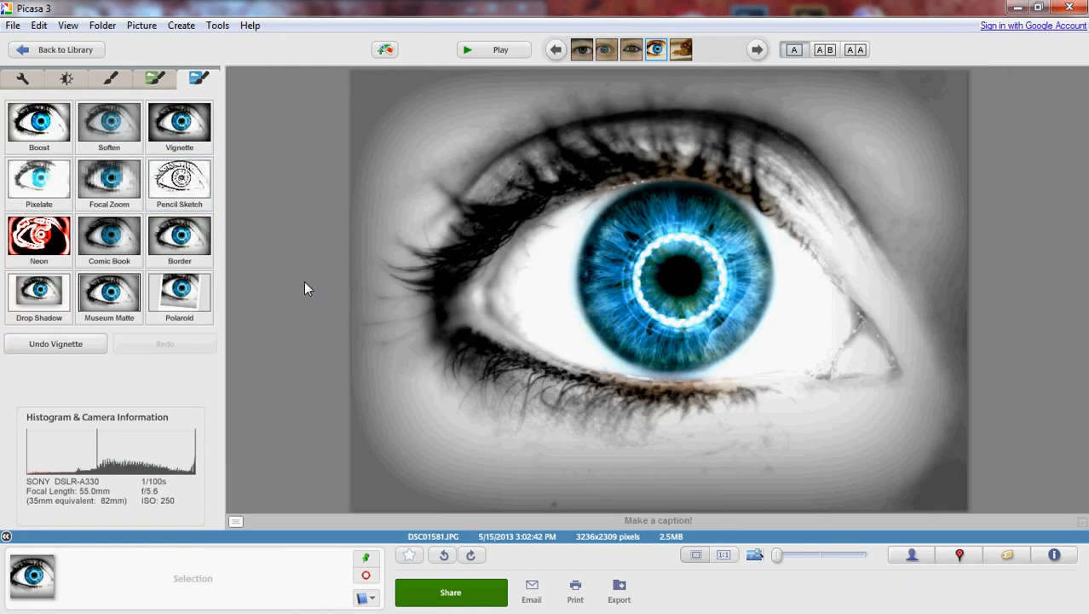
left_click(117, 308)
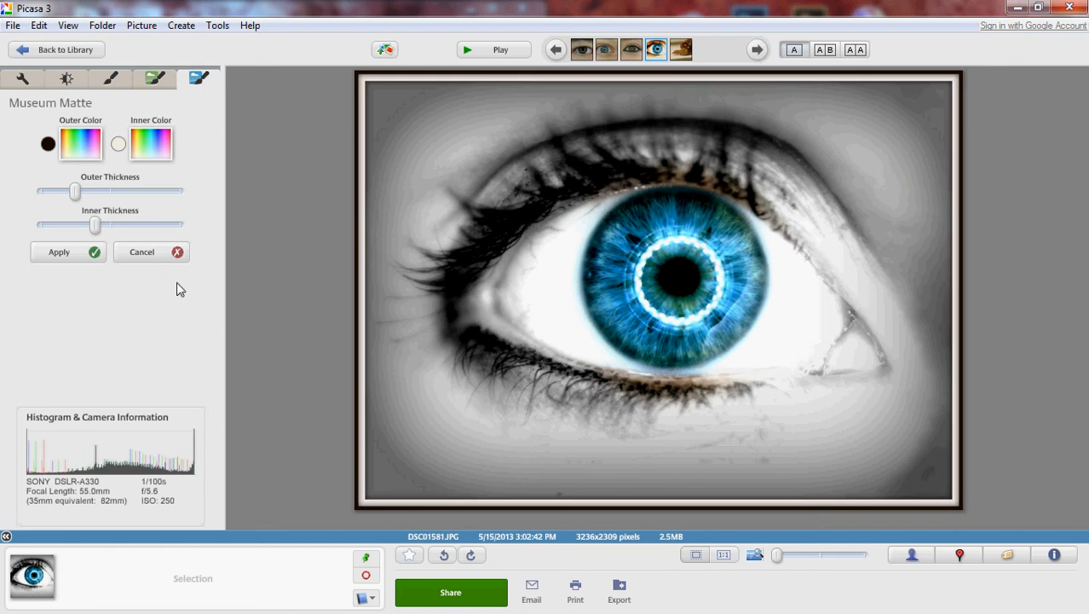
left_click(181, 256)
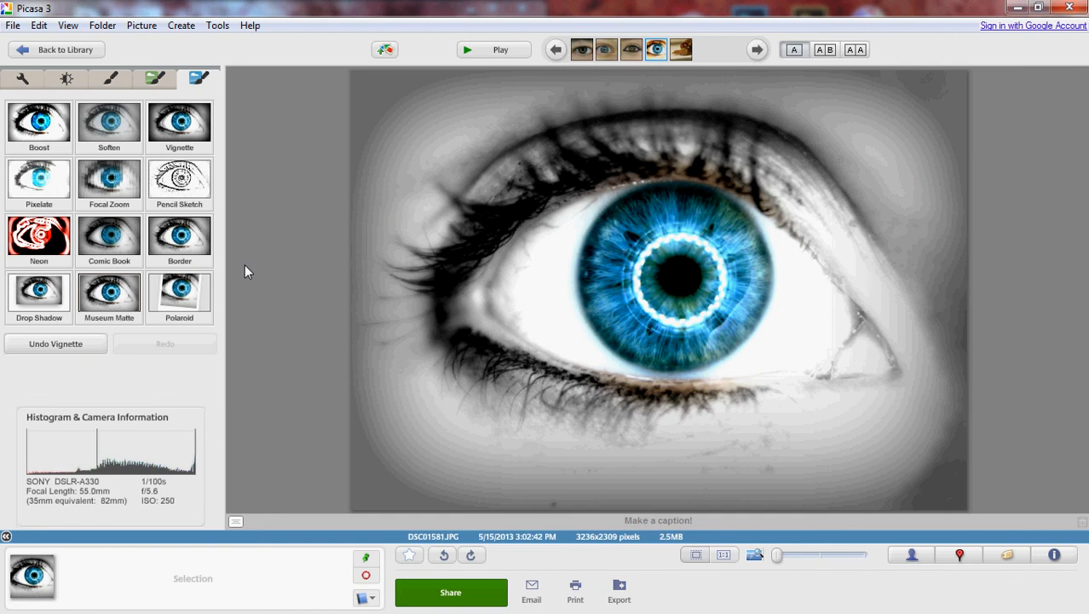
Try the Polaroid and Drop Shadow effects at default settings, cancelling both, and undo the Vignette.
left_click(179, 294)
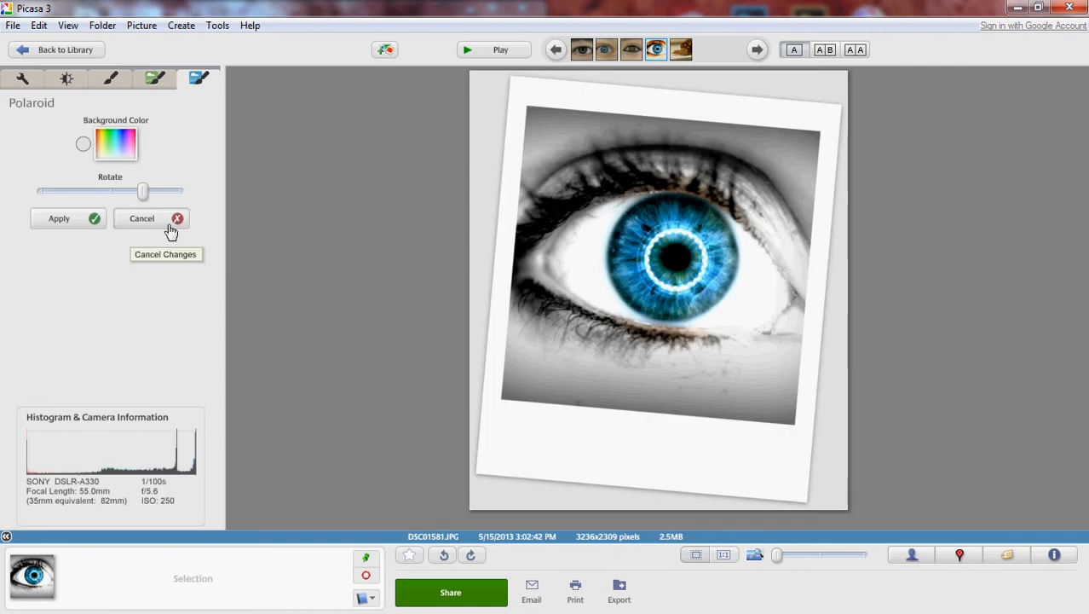
left_click(138, 223)
left_click(36, 298)
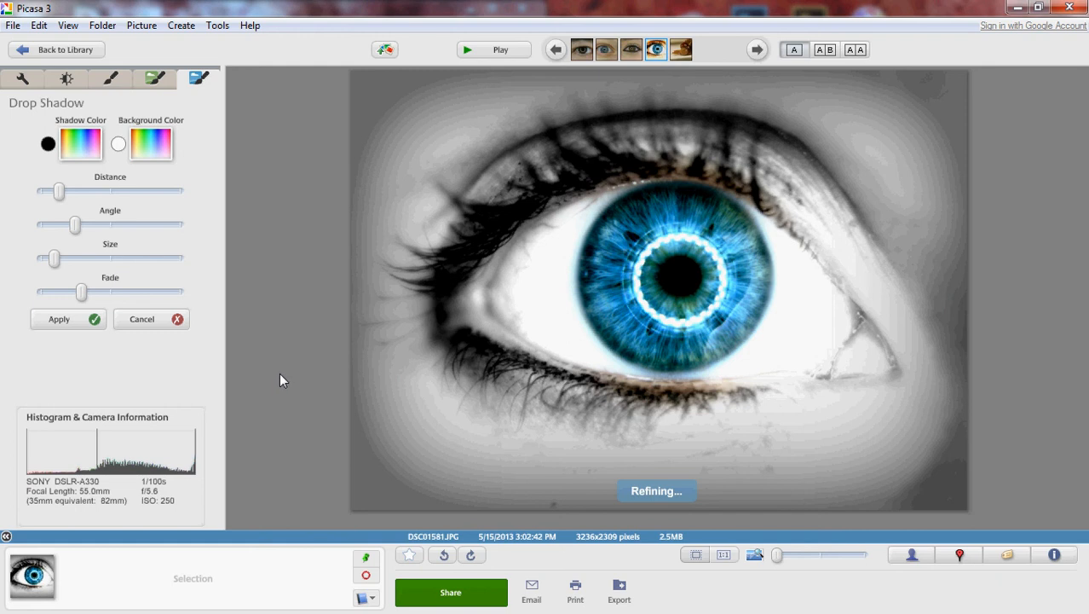
left_click(177, 318)
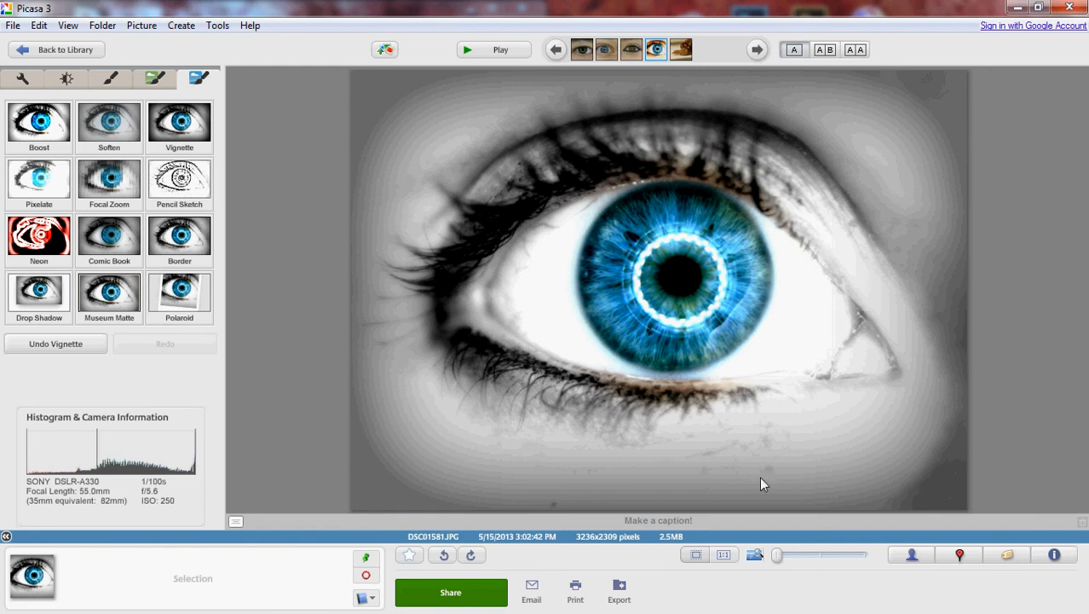
left_click(52, 345)
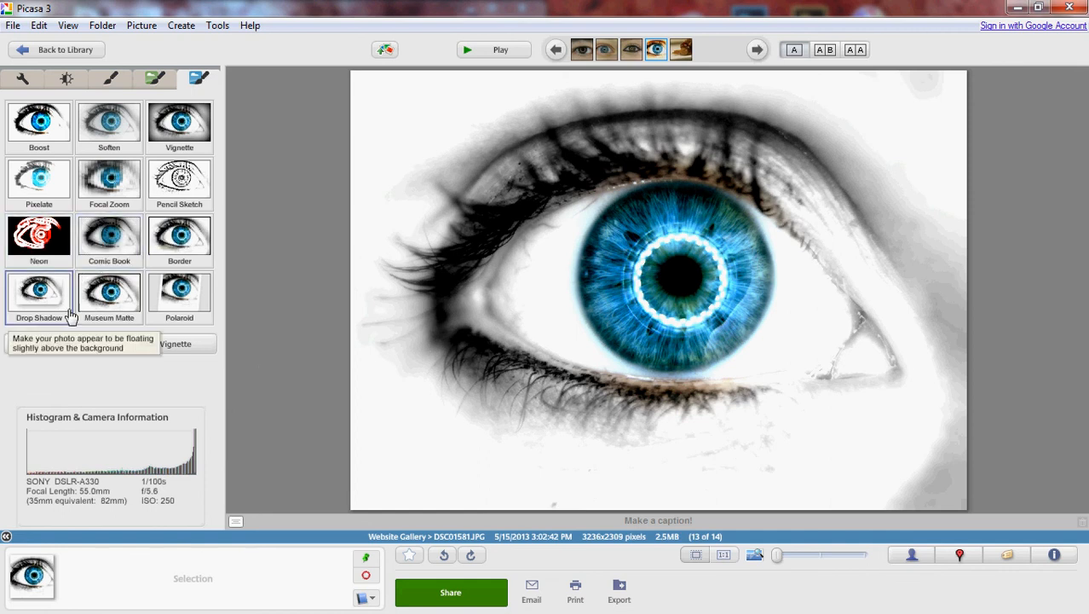
Apply the Neon effect to the eye photo with a cyan neon color and no fade.
left_click(46, 236)
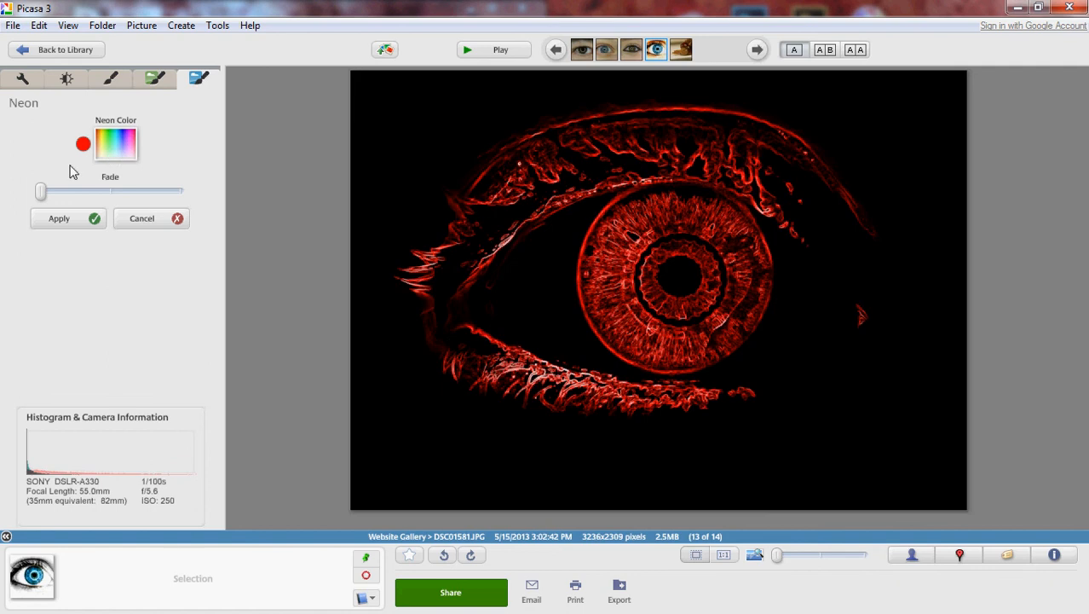
left_click(89, 190)
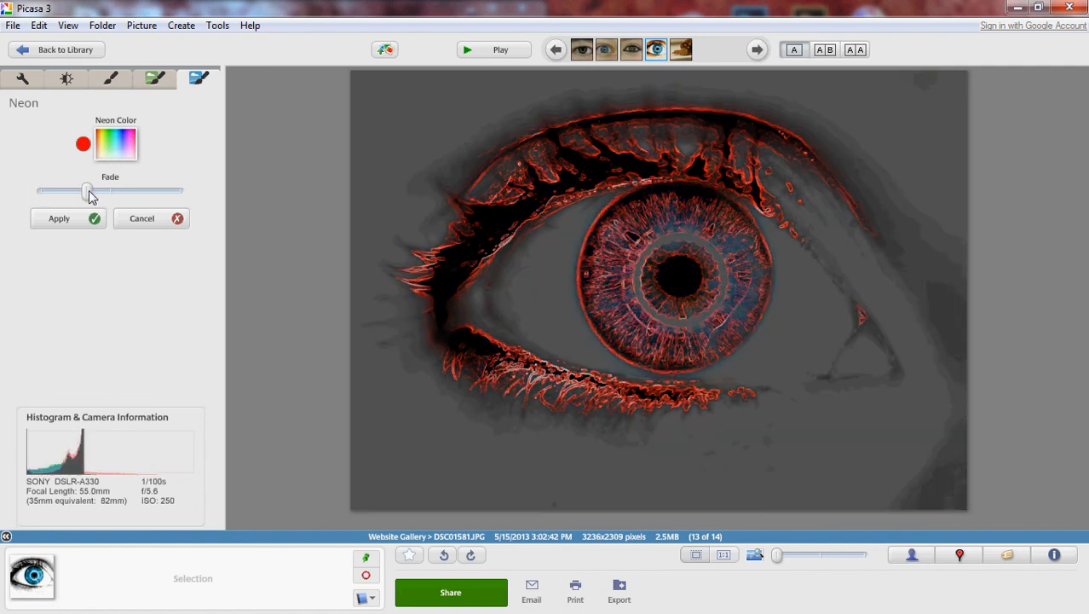
left_click_drag(90, 193, 26, 190)
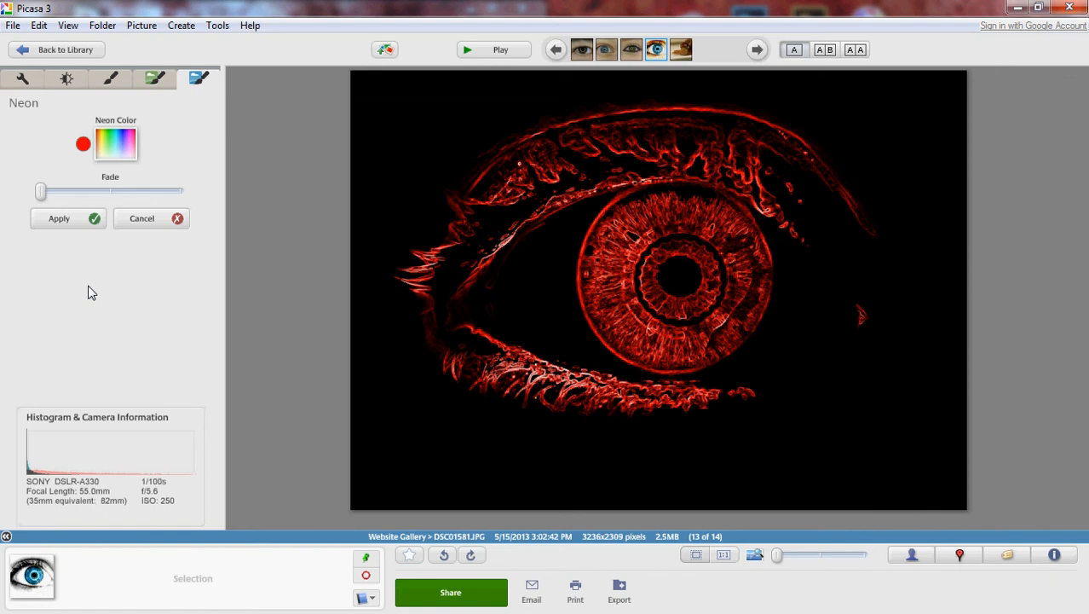
left_click(114, 152)
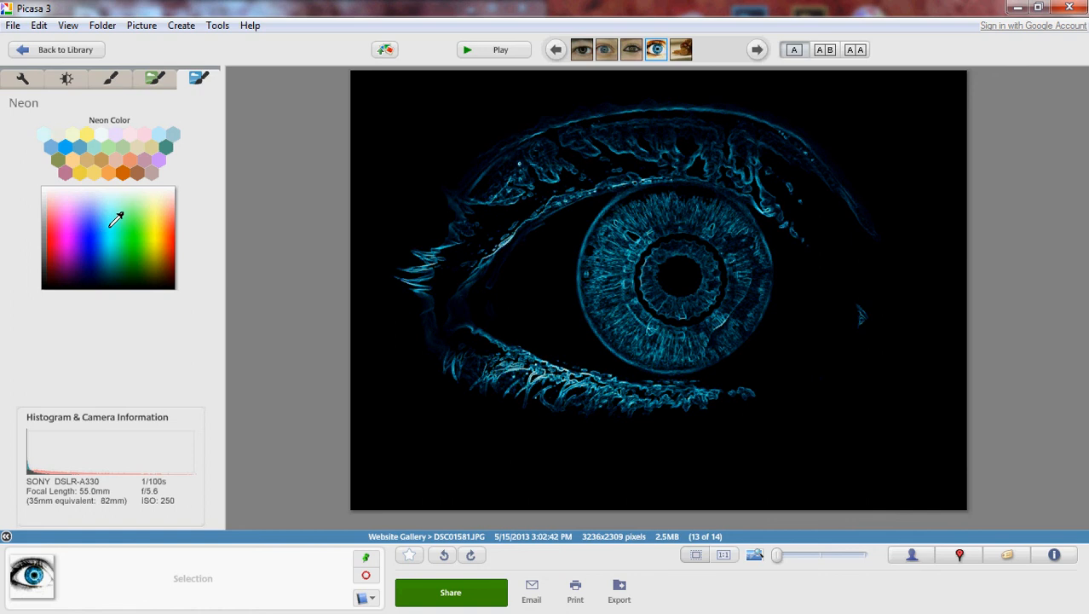
left_click(116, 219)
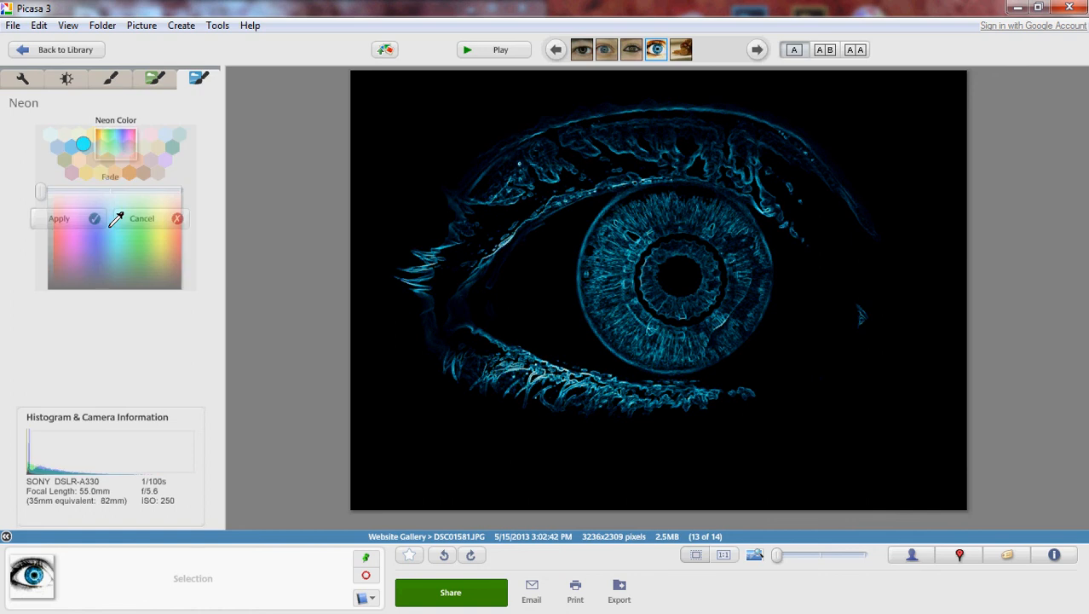
left_click(58, 218)
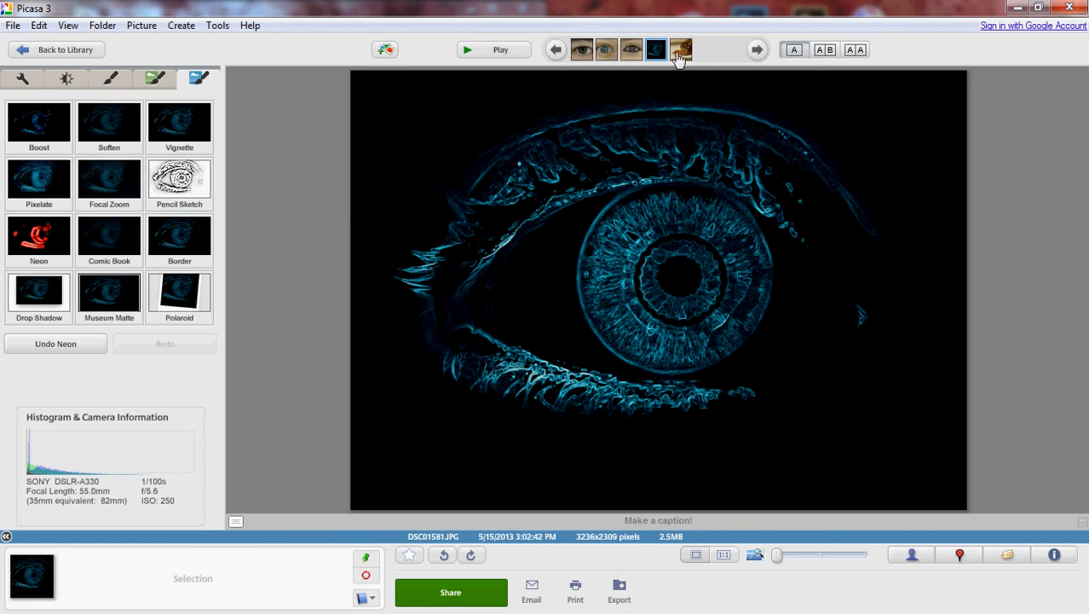
Browse back and forth through the folder's other photos and return to the neon eye photo DSC01581.JPG.
left_click(557, 50)
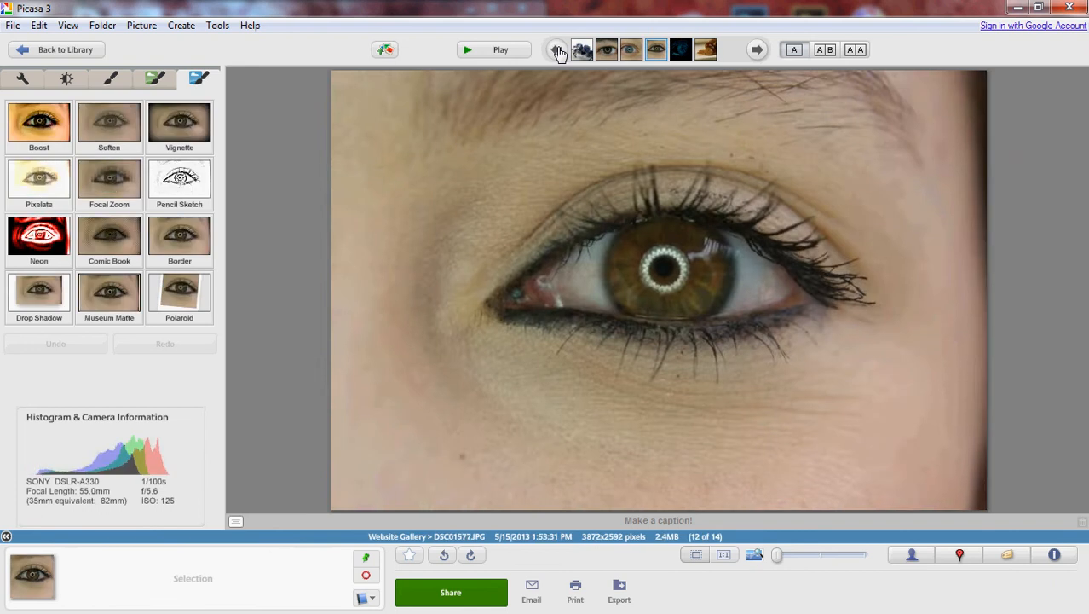
left_click(557, 51)
left_click(556, 50)
left_click(557, 51)
left_click(556, 51)
left_click(556, 50)
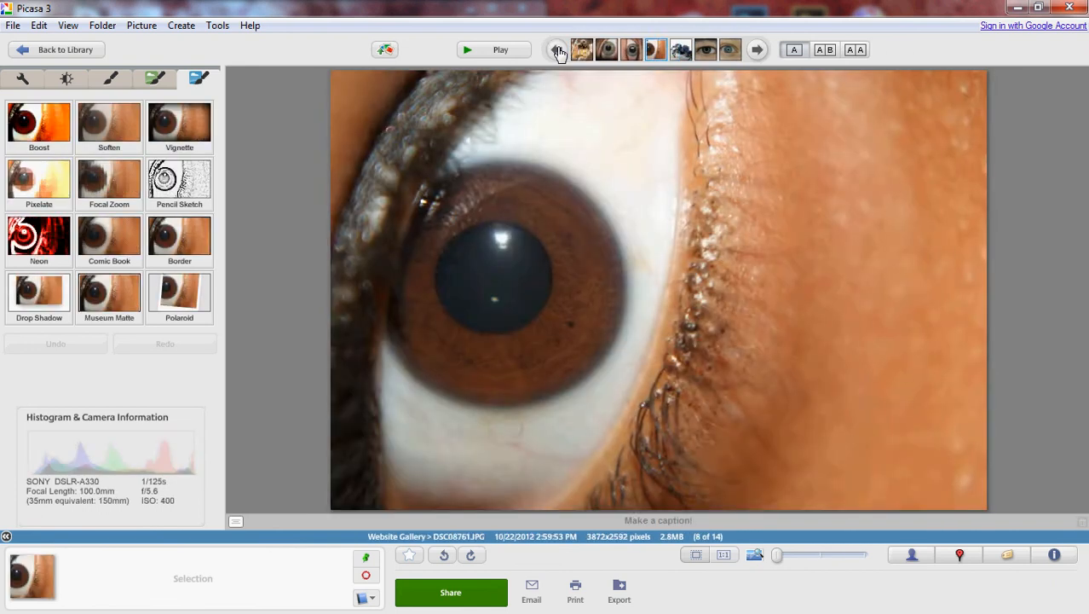
left_click(557, 50)
left_click(556, 50)
double_click(755, 52)
left_click(755, 52)
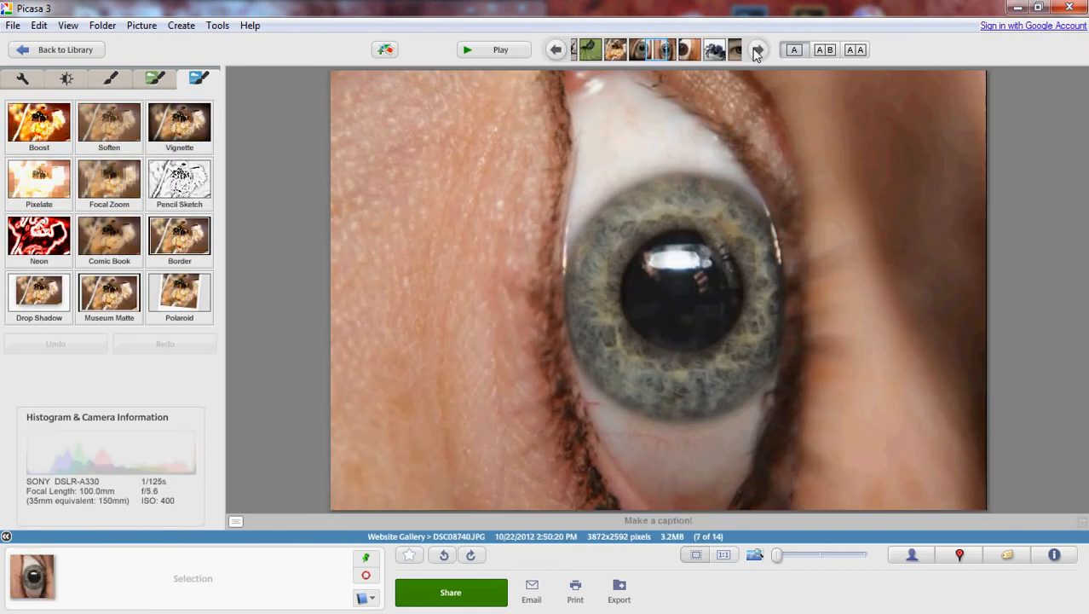
double_click(755, 52)
left_click(755, 52)
double_click(755, 52)
left_click(755, 52)
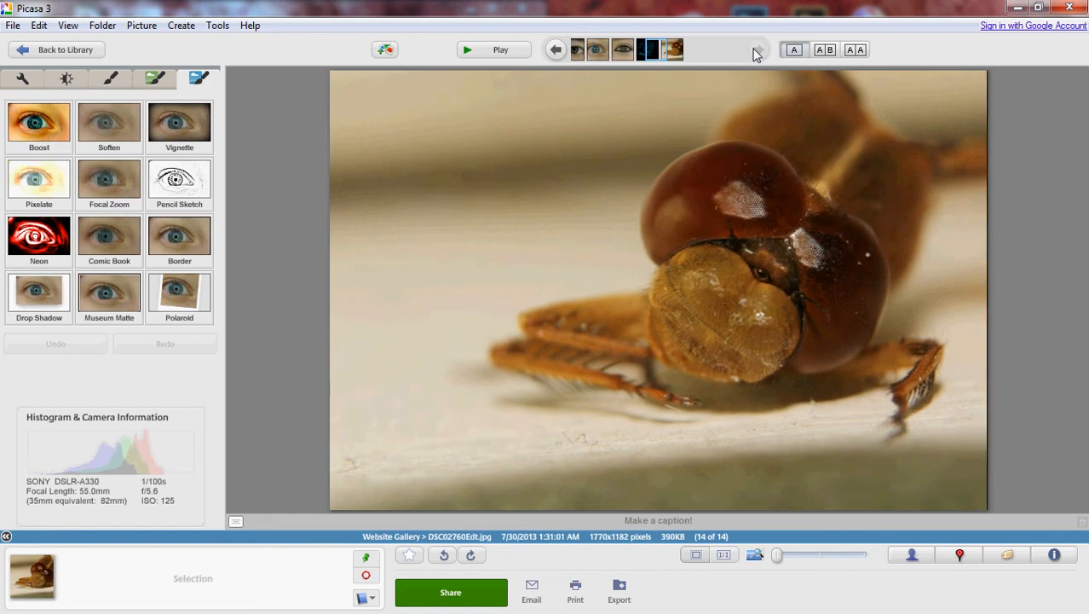
left_click(556, 51)
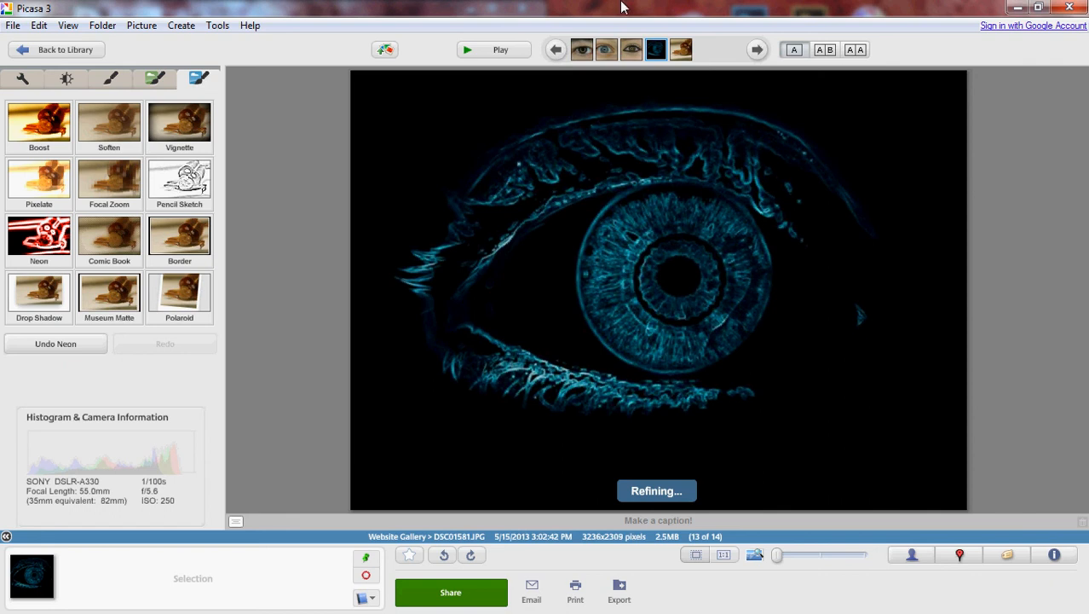
View the neon eye photo side by side with the dragonfly photo and with itself, and return to the single-image view.
left_click(823, 50)
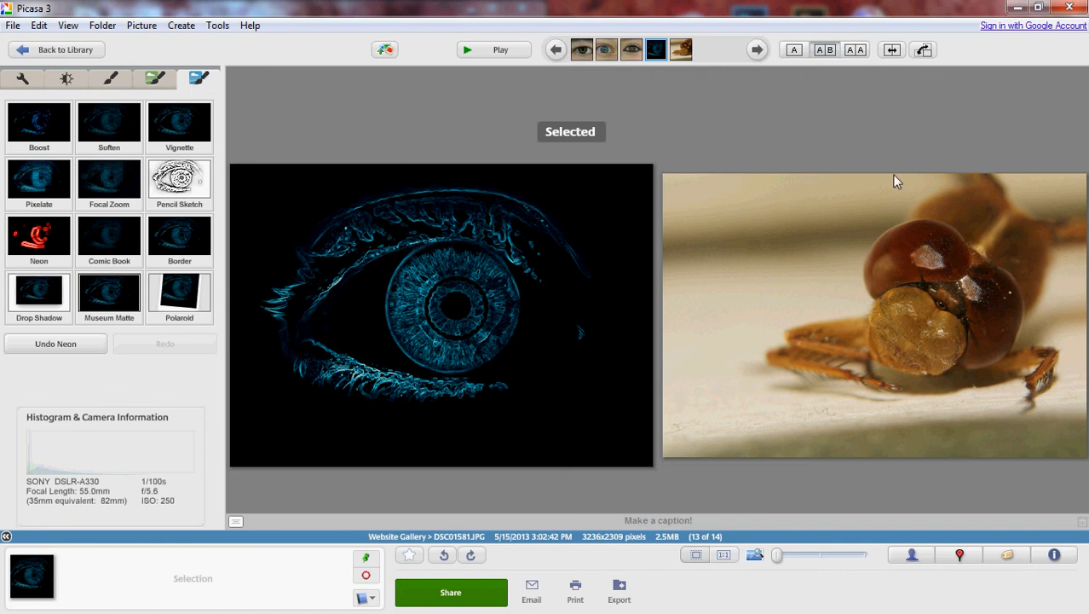
left_click(854, 51)
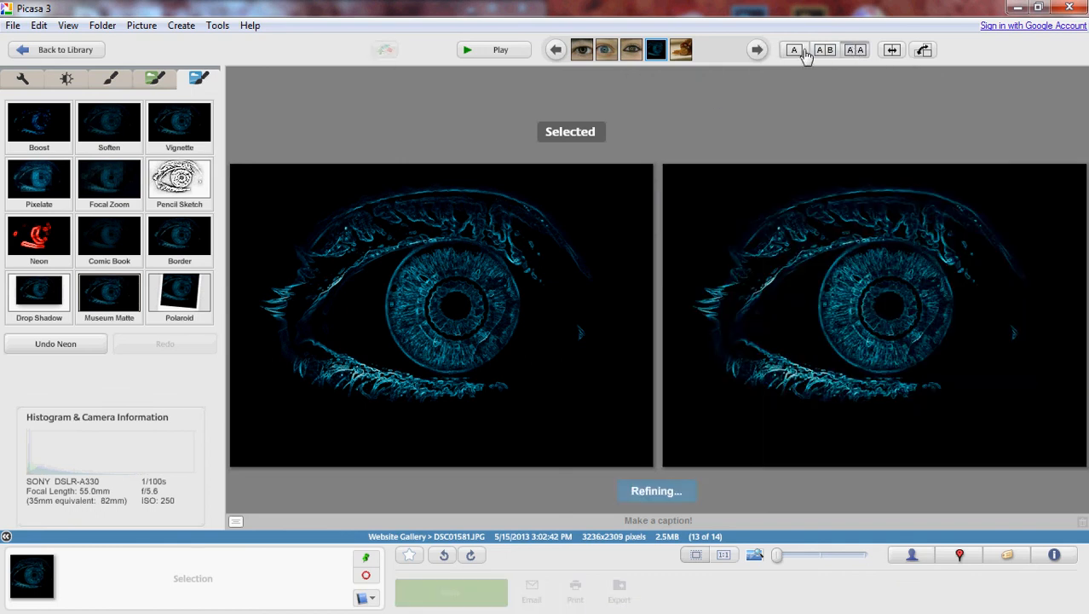
left_click(817, 51)
left_click(793, 51)
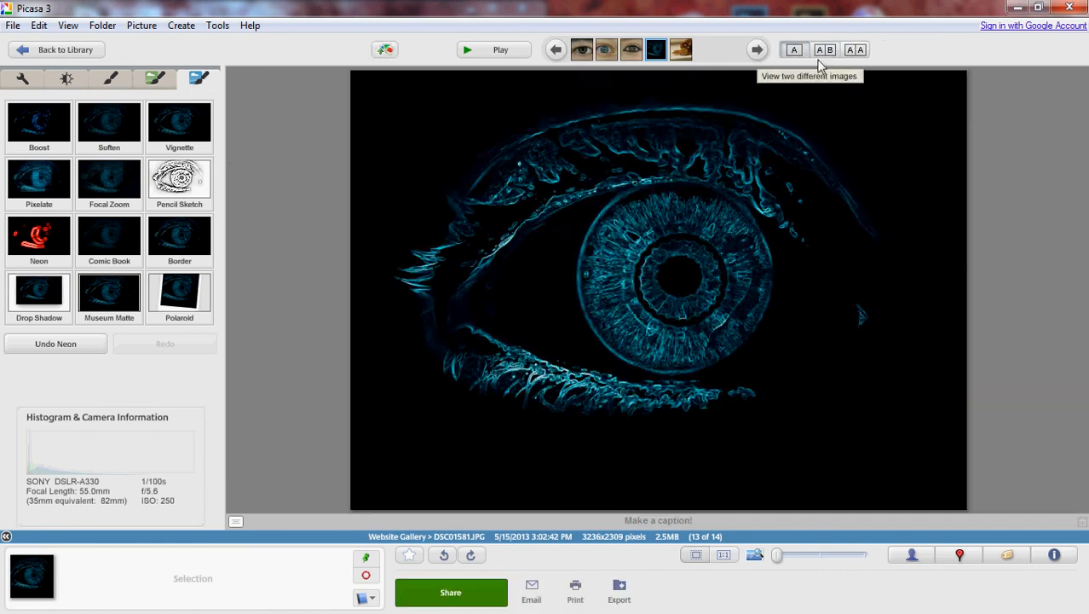
Zoom in on the neon iris to about 57% and zoom back out to the whole photo.
left_click(794, 558)
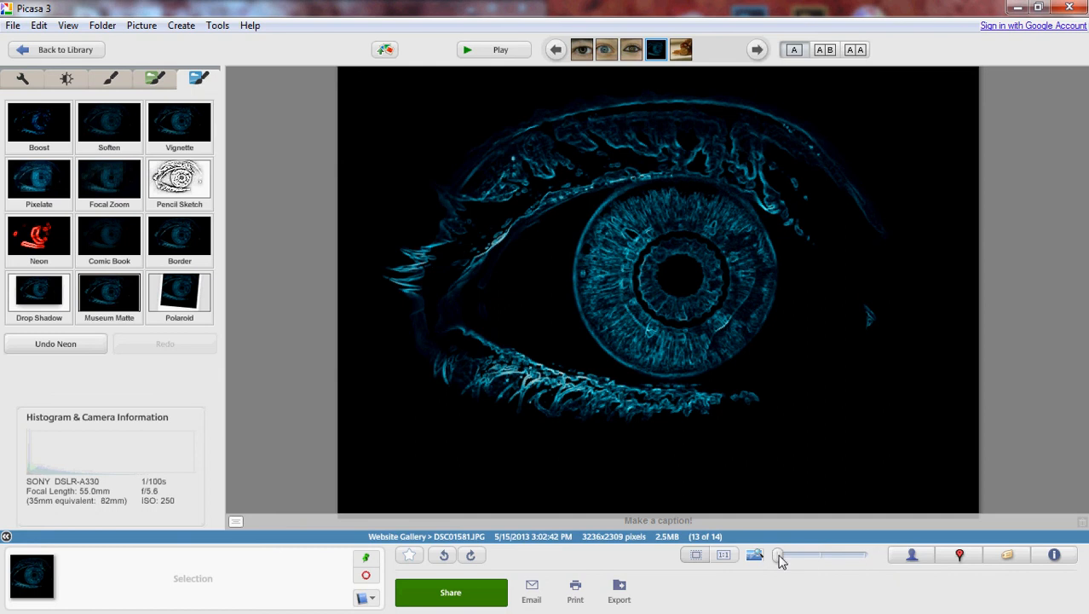
left_click_drag(777, 556, 801, 556)
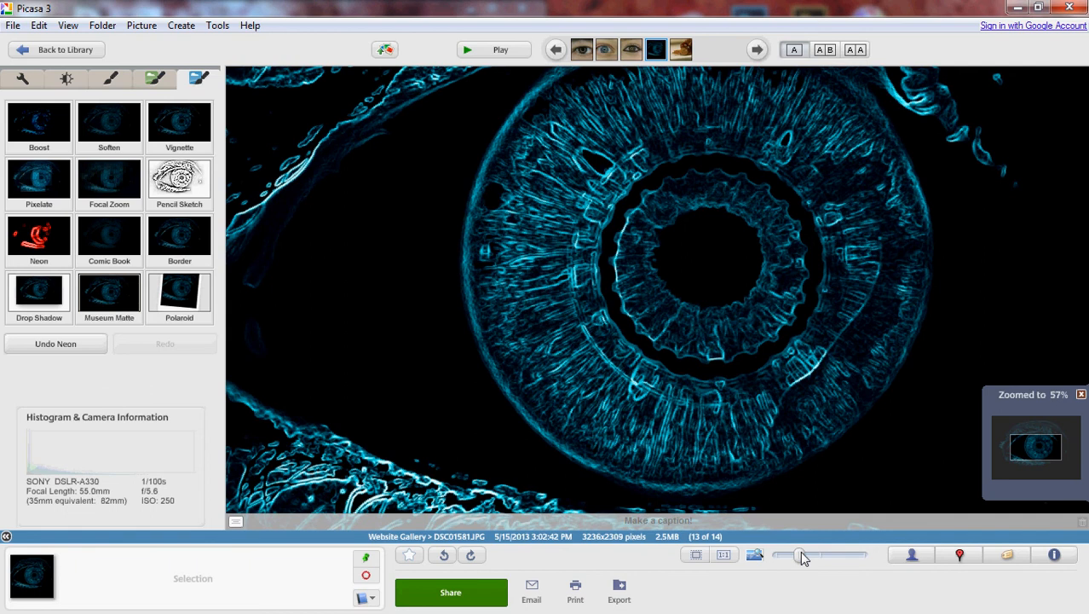
left_click_drag(800, 551, 756, 555)
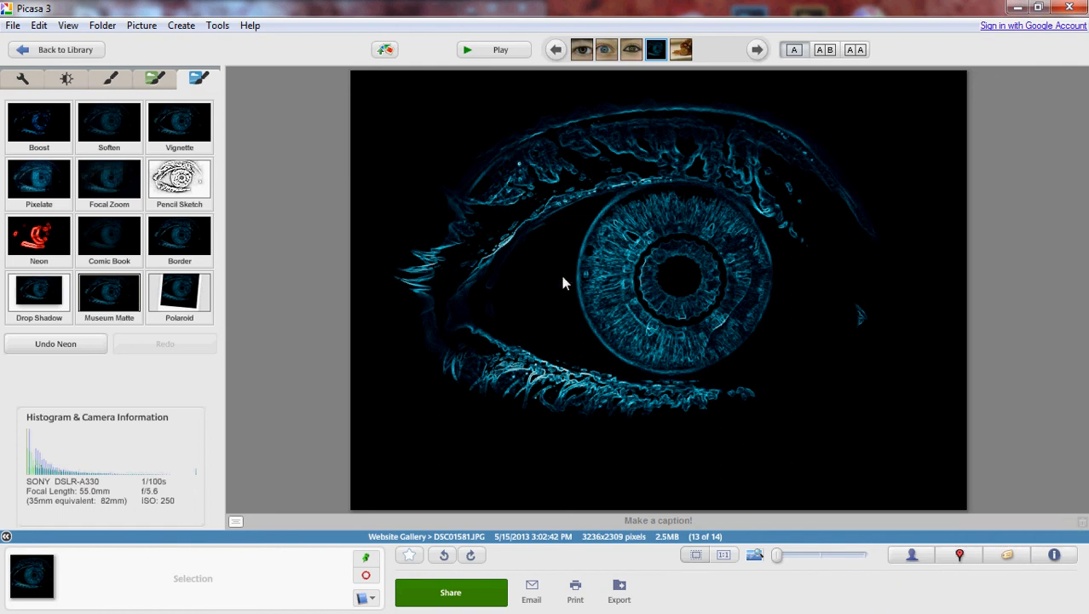
Switch to Chrome and look over the home page of the DVuPhotoNTutorial website.
mouse_move(1080, 275)
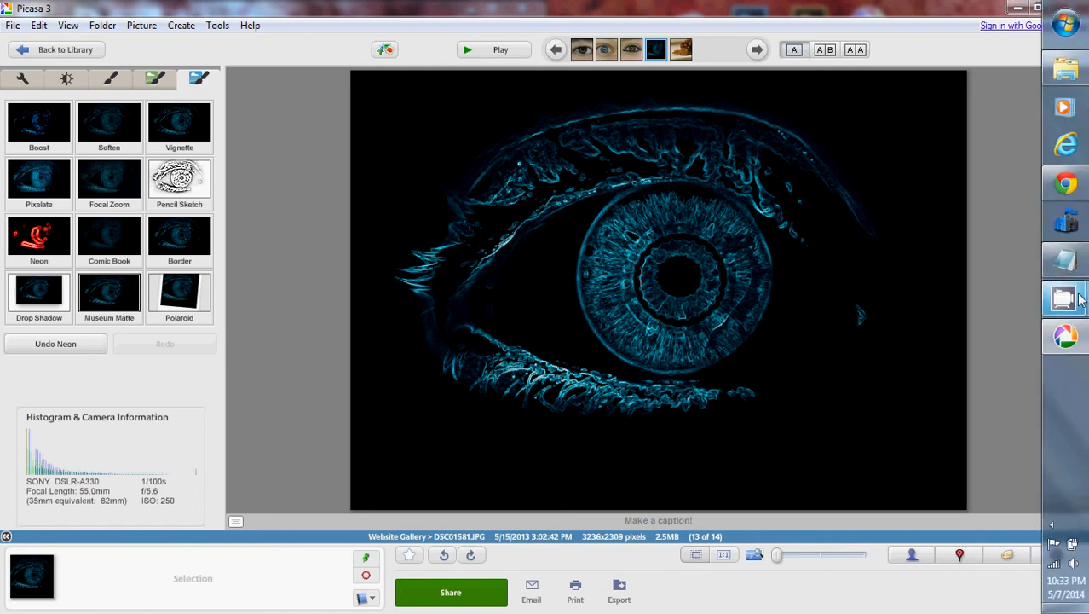
left_click(1067, 186)
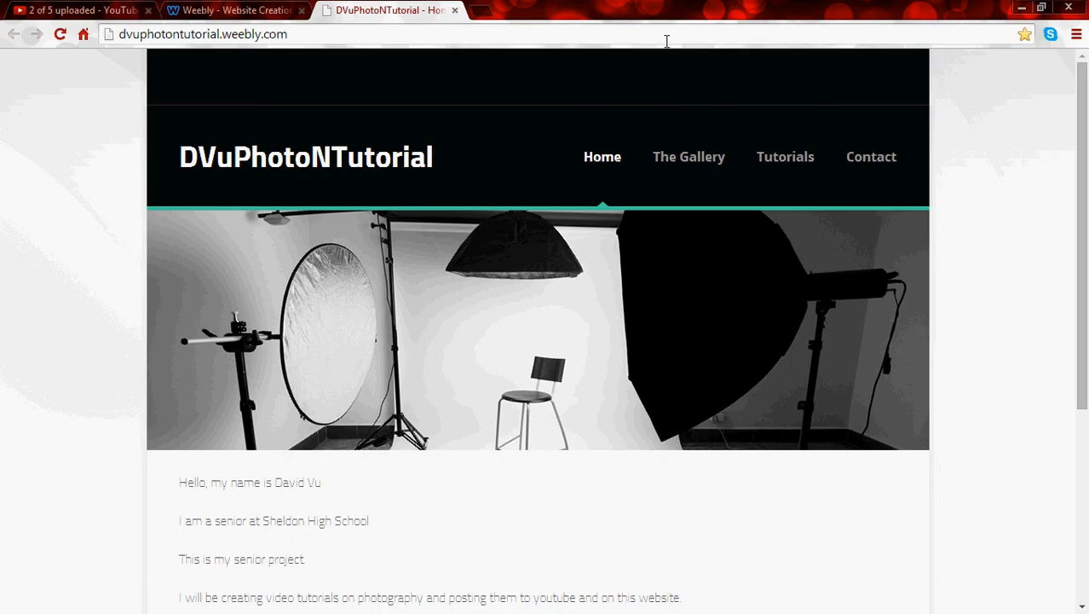
scroll(470, 157, "down", 4)
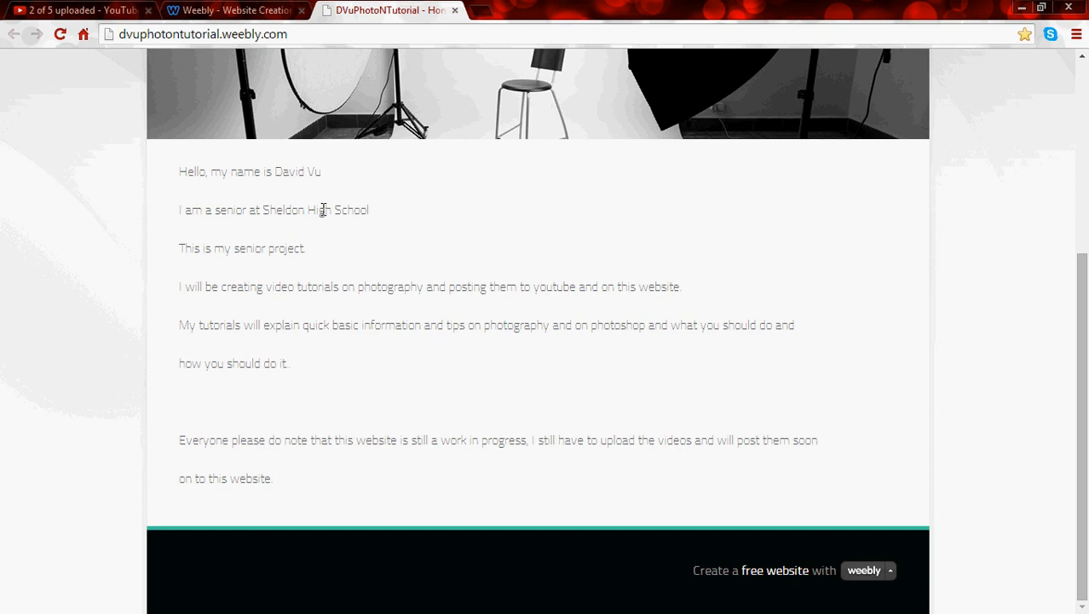
scroll(323, 209, "up", 4)
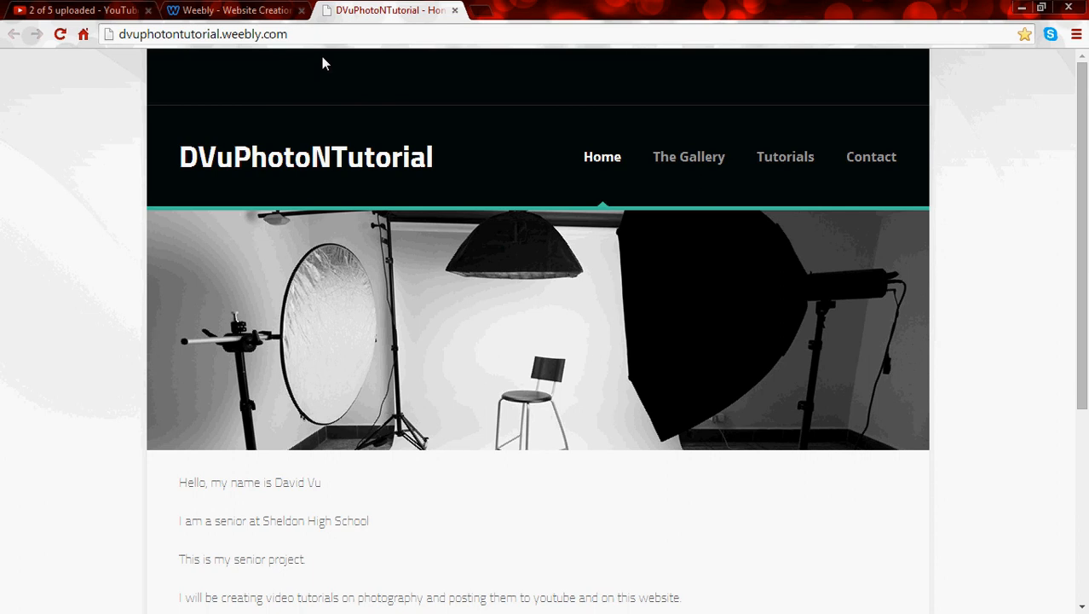
Search the web for gimp in a new browser tab and look over the official gimp.org home page.
left_click(482, 9)
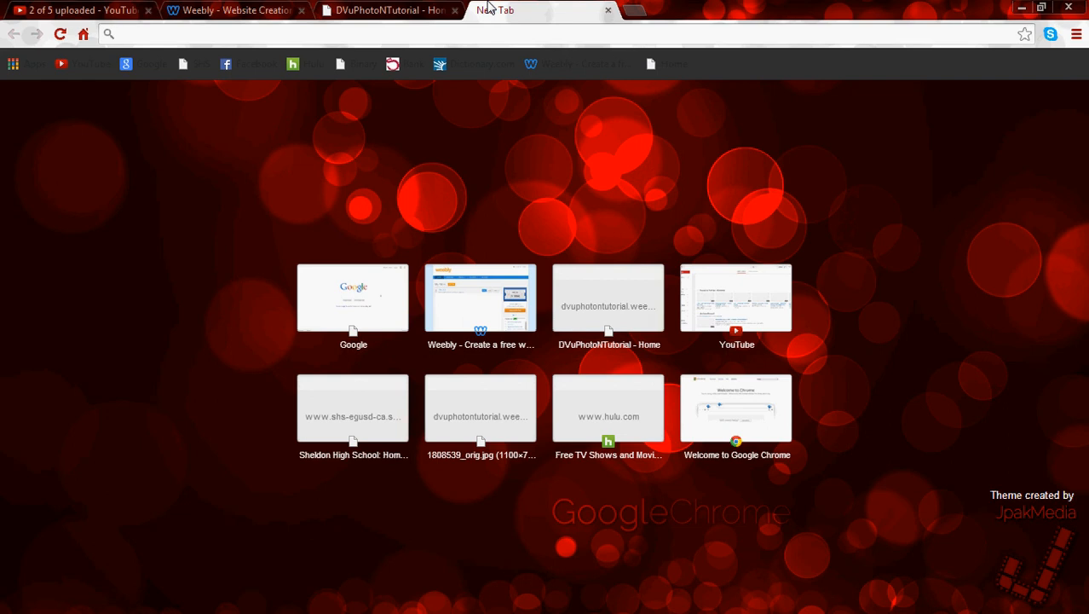
type("gimp")
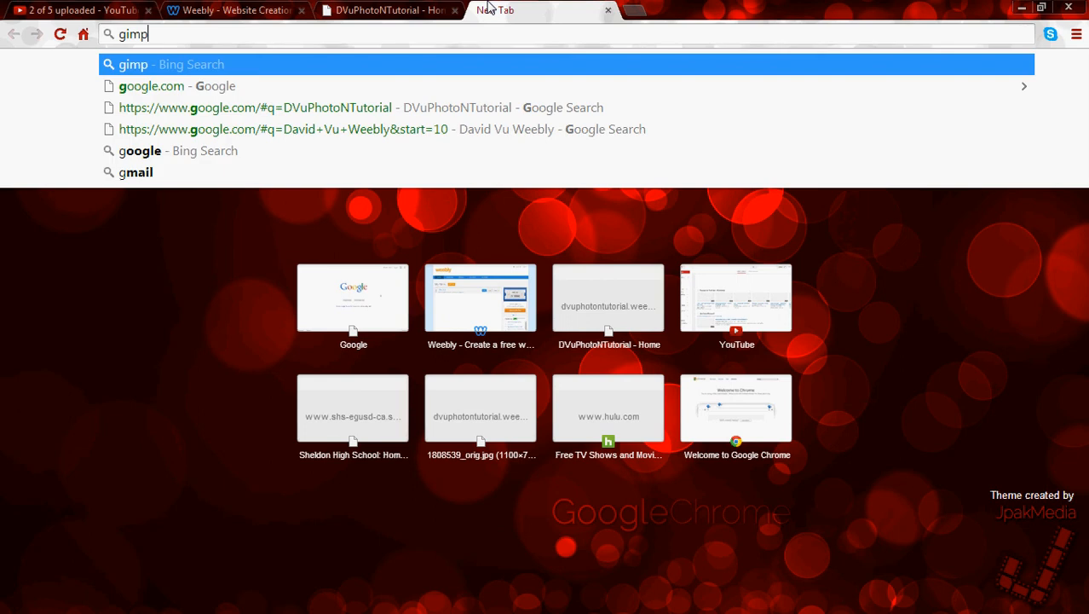
key("Return")
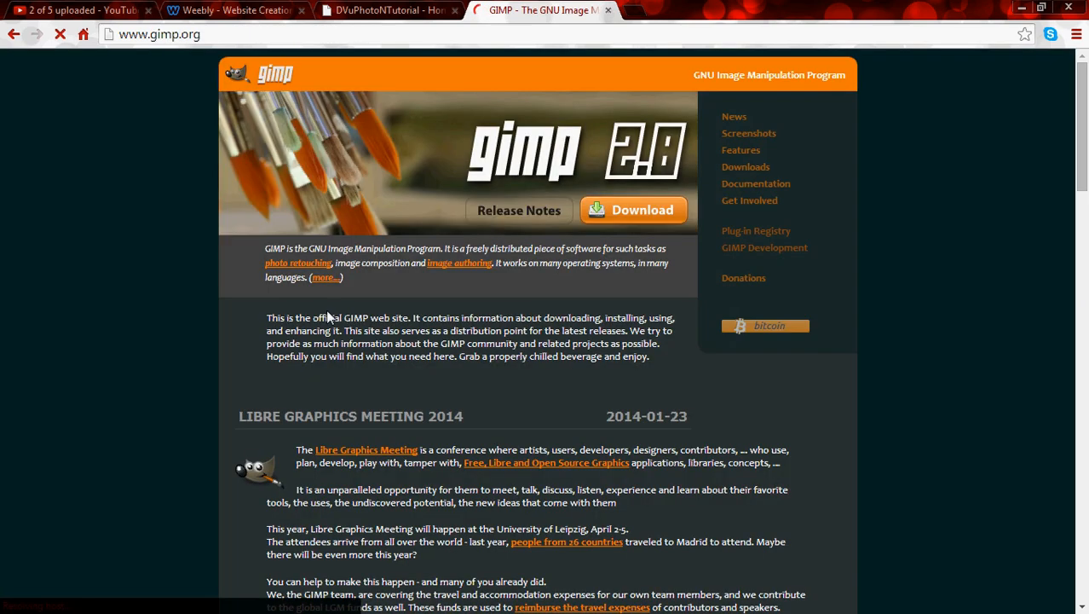
scroll(325, 310, "down", 5)
scroll(322, 310, "down", 10)
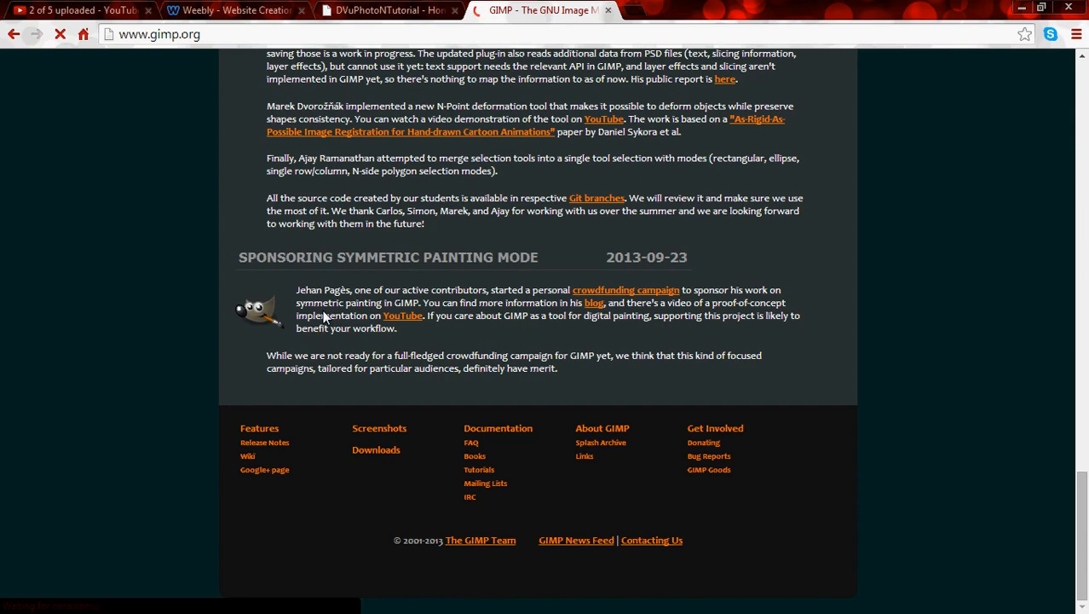
View the gimp image results, enlarge the screenshot of the black cat being edited, and return to the web results.
key("alt+Left")
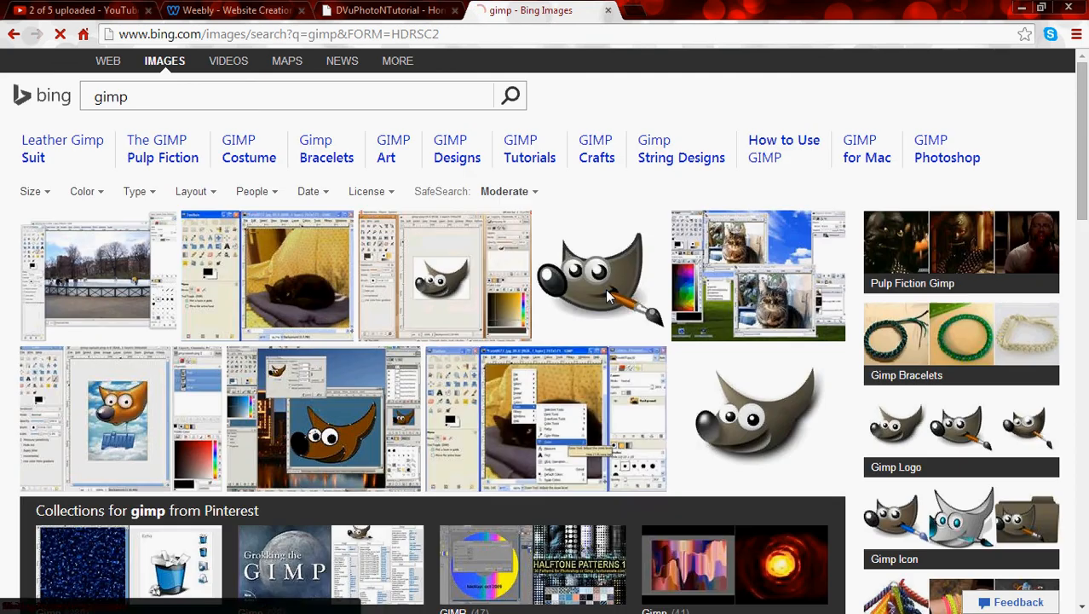
left_click(238, 282)
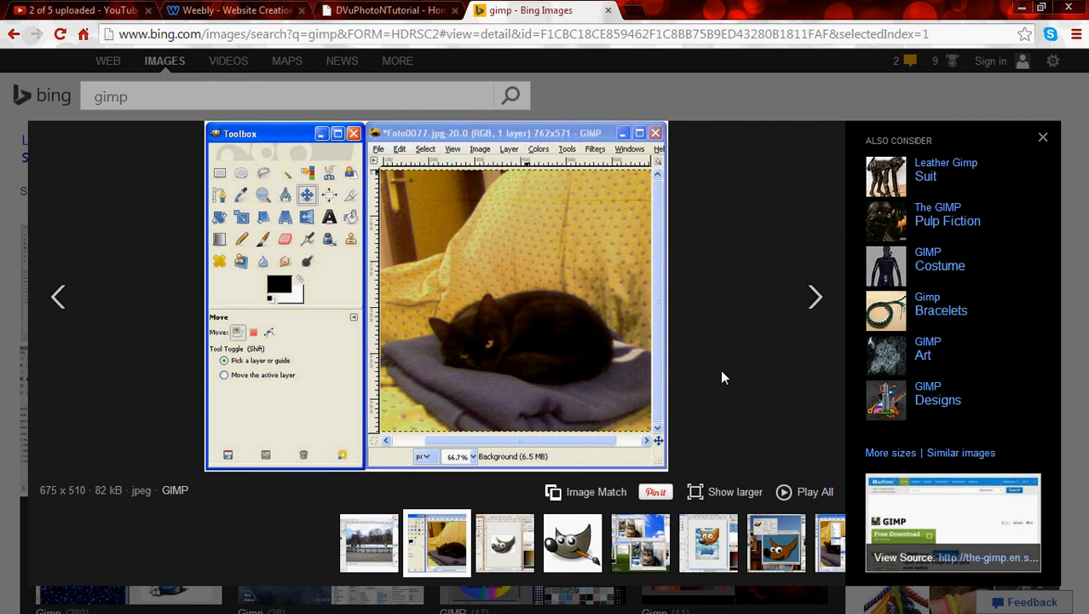
left_click(1044, 140)
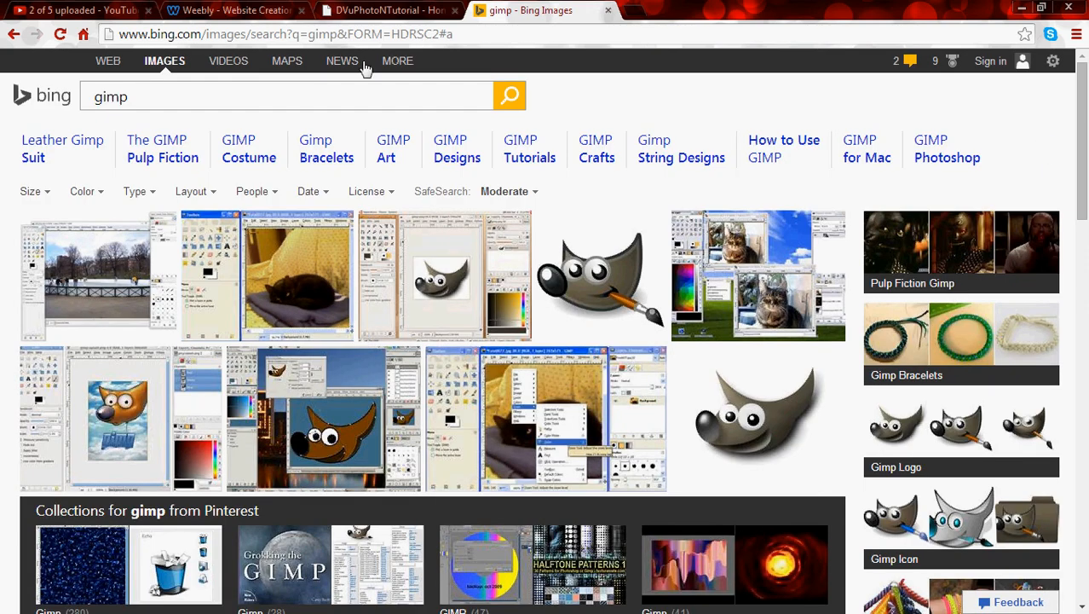
key("alt+Left")
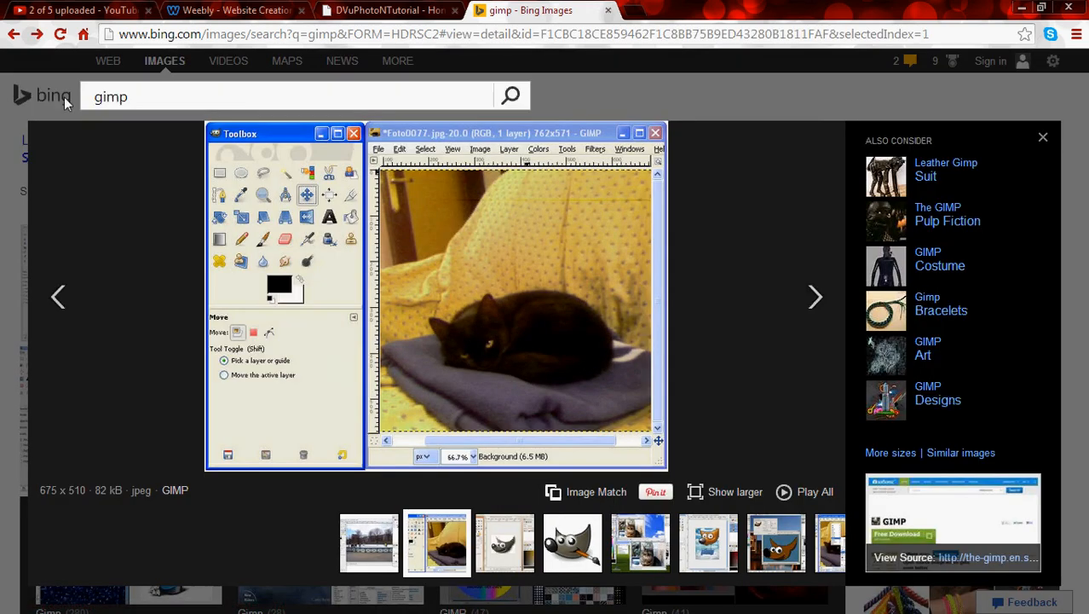
key("alt+Left")
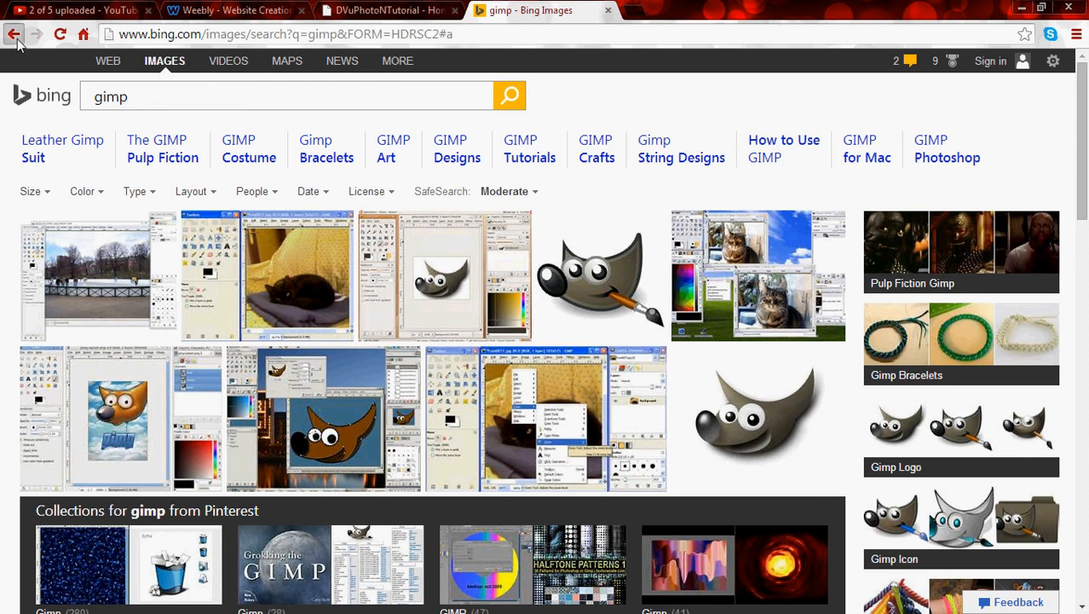
left_click(14, 34)
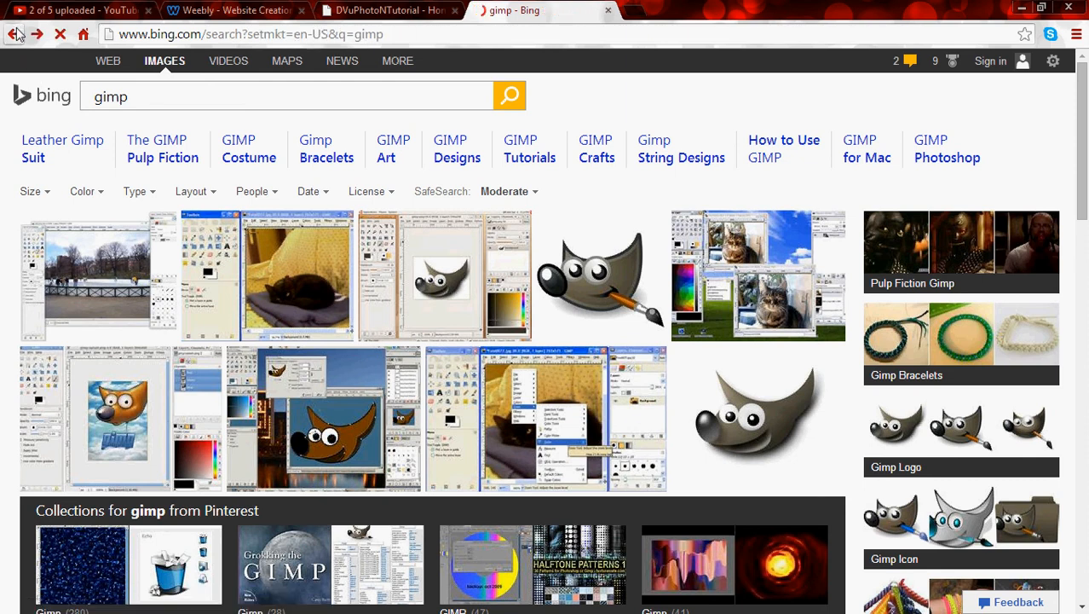
scroll(141, 341, "down", 1)
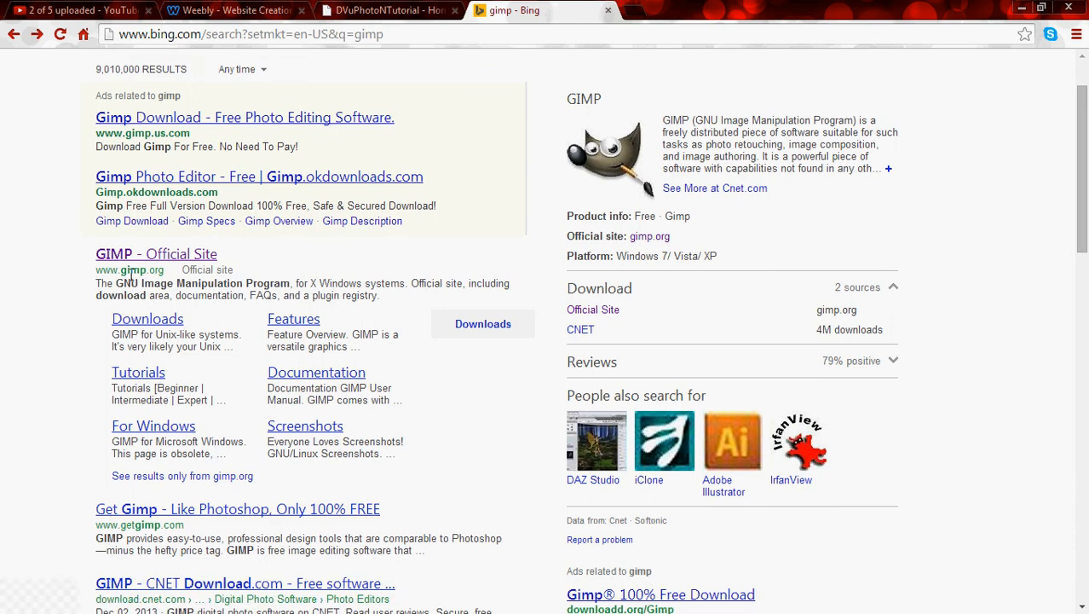
scroll(157, 299, "up", 1)
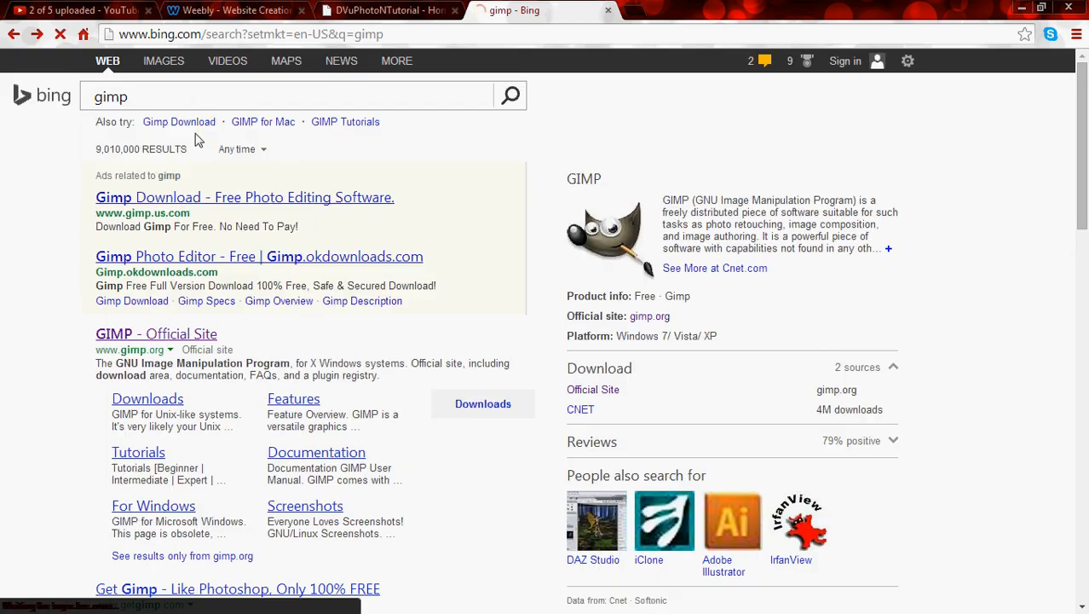
Search Bing for picasa and look over the official Picasa download page.
left_click(193, 97)
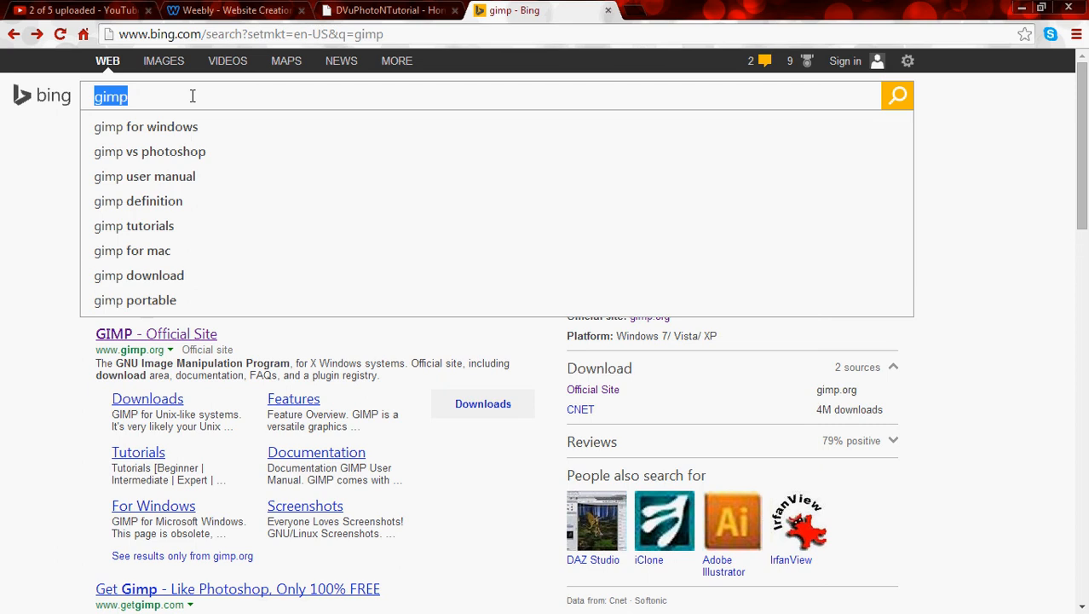
type("picasa")
key("Return")
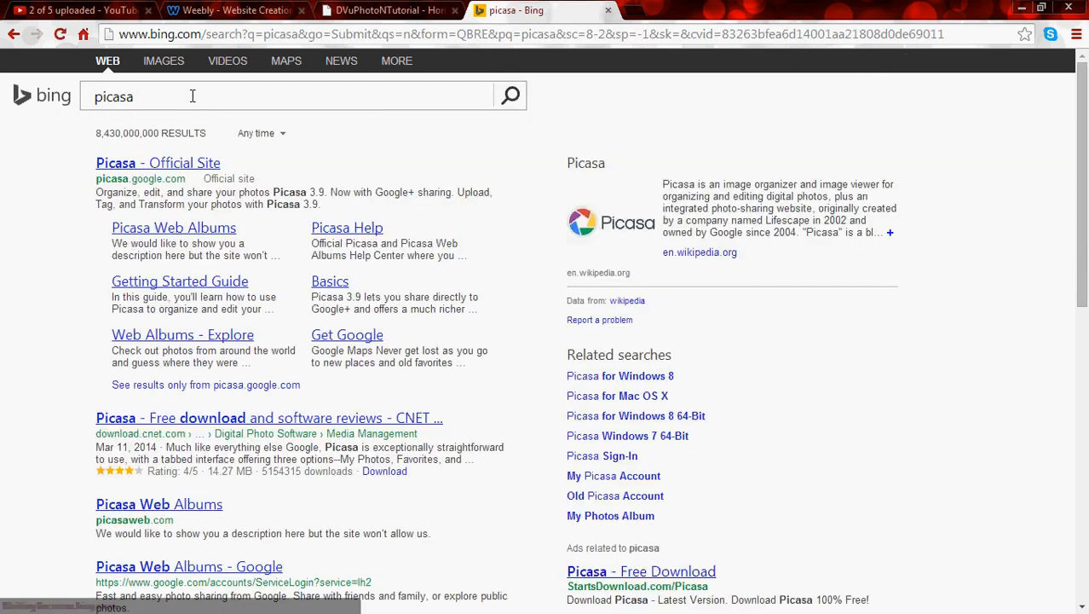
left_click(198, 162)
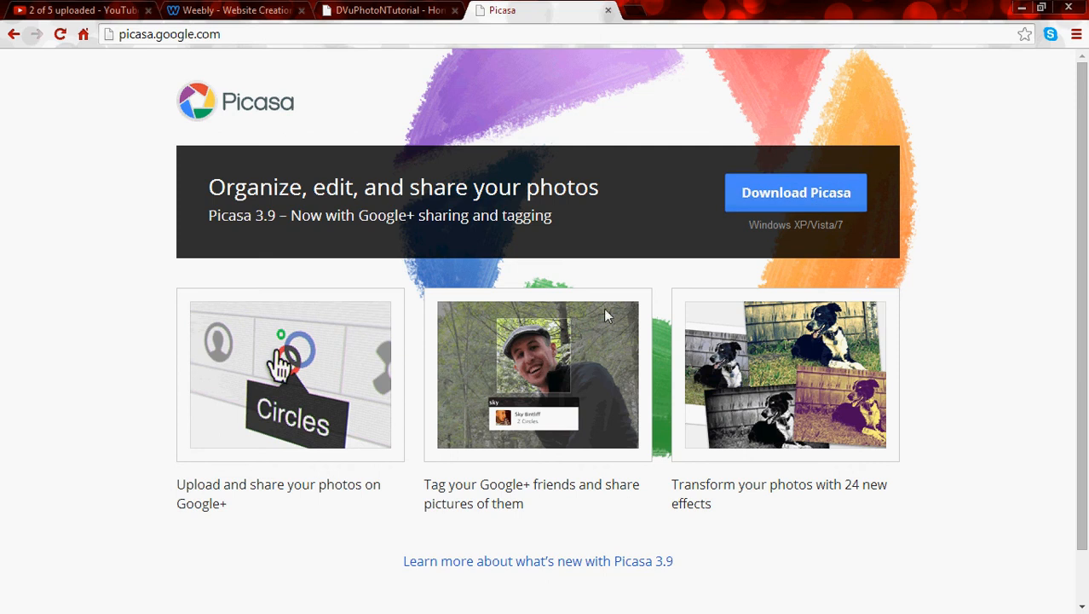
scroll(762, 463, "down", 1)
scroll(708, 373, "up", 1)
Close the Picasa web page and minimize the browser to return to the neon eye photo in Picasa 3.
left_click(608, 10)
left_click(1022, 8)
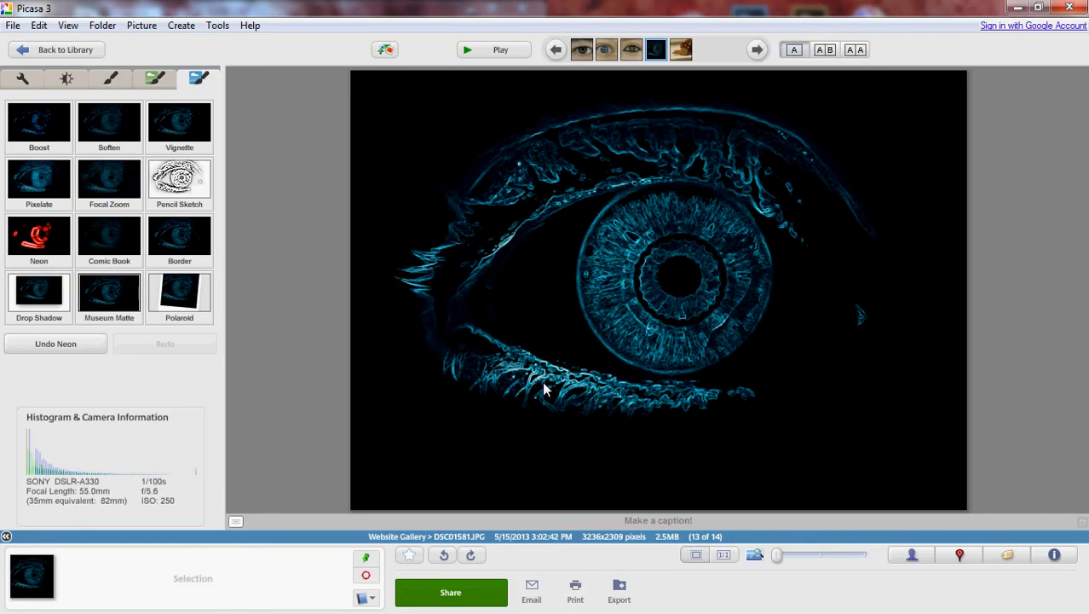
mouse_move(1073, 298)
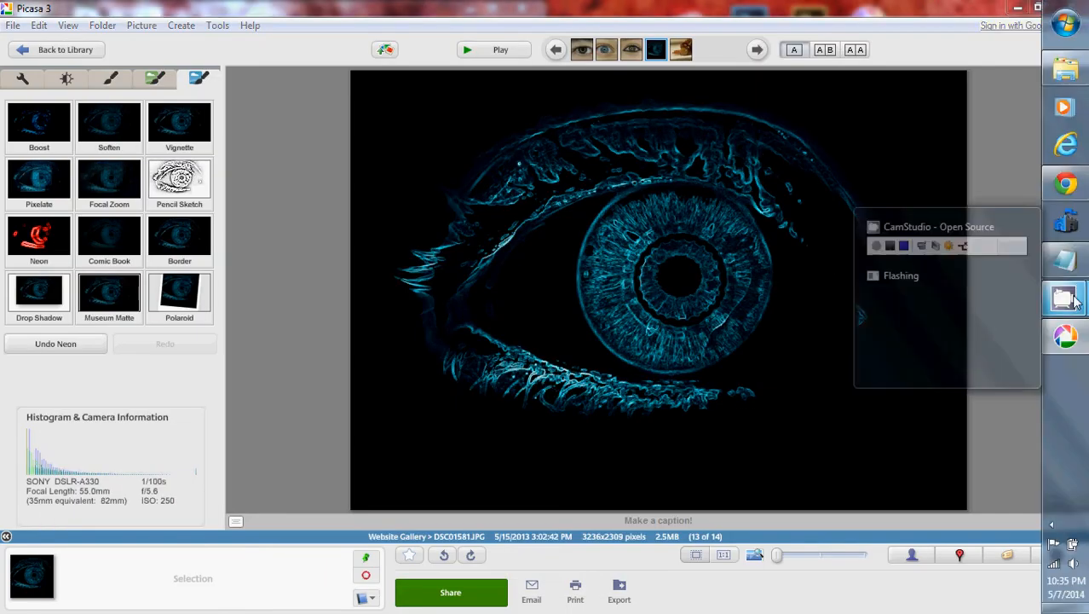